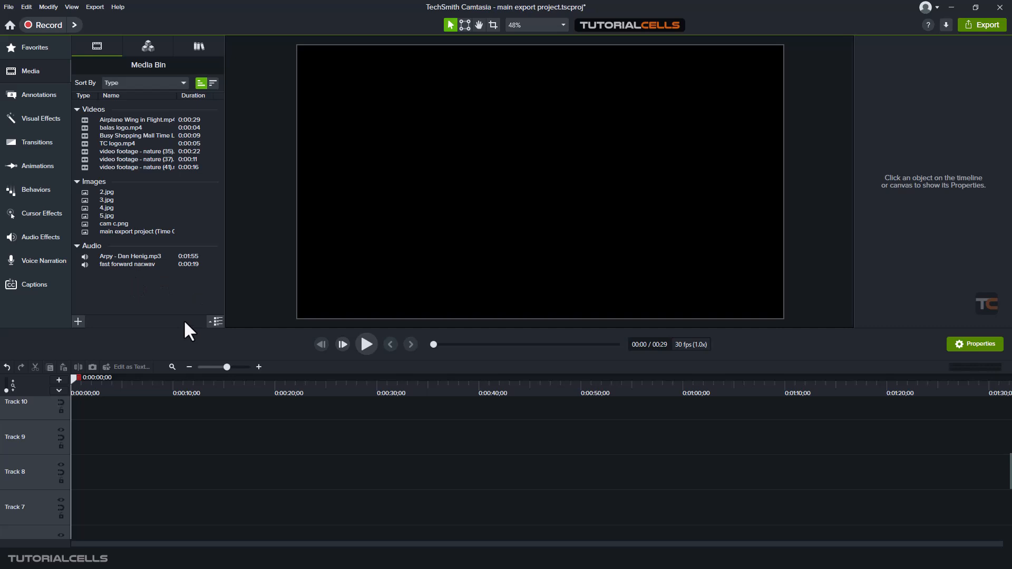
# Place Airplane Wing in Flight.mp4 at the start of Track 9 and preview its playback from about 8 seconds
pyautogui.moveTo(150, 120); pyautogui.dragTo(46, 442)
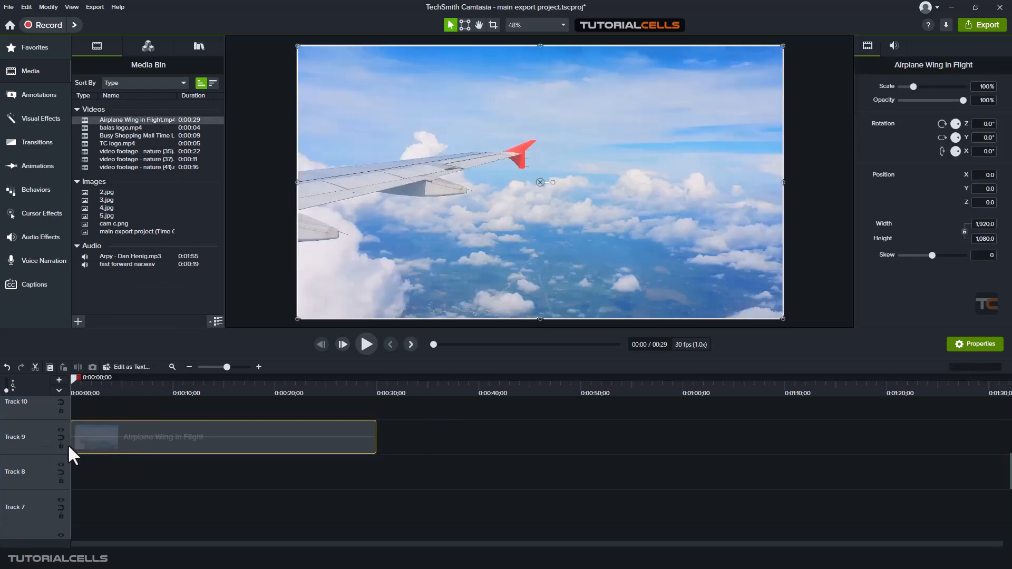
pyautogui.moveTo(141, 387); pyautogui.dragTo(159, 401)
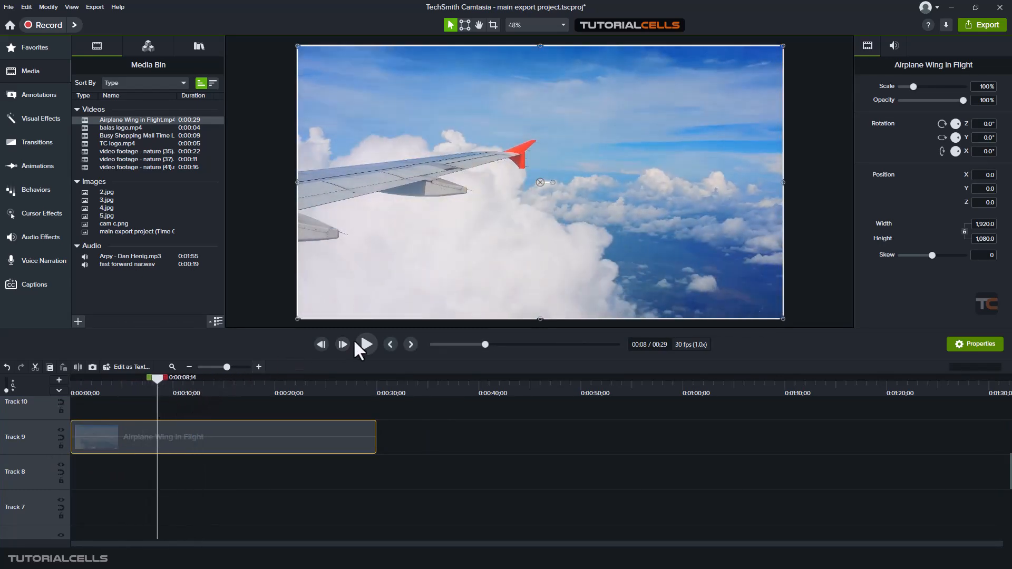
pyautogui.click(372, 340)
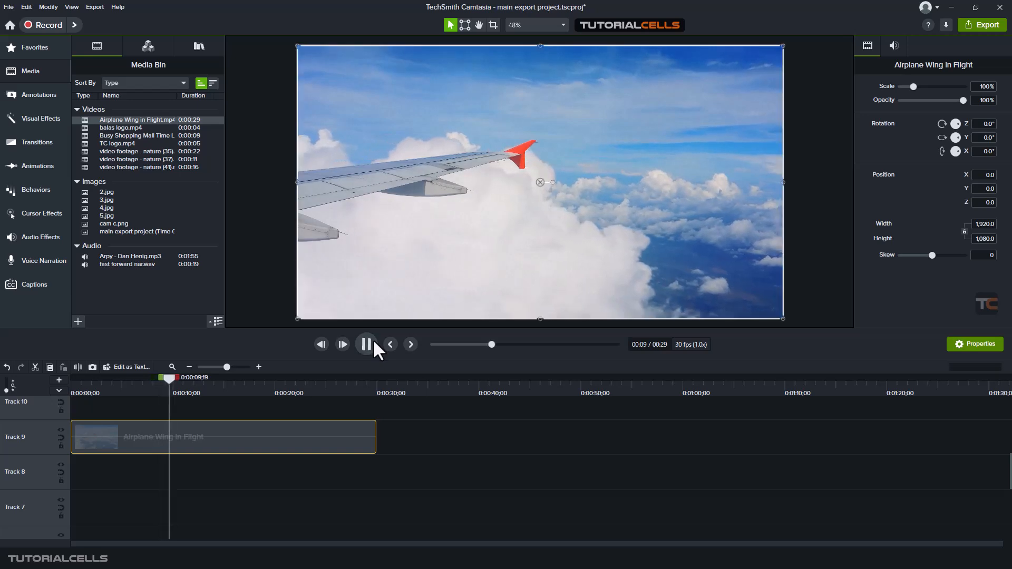
pyautogui.click(372, 340)
pyautogui.click(366, 345)
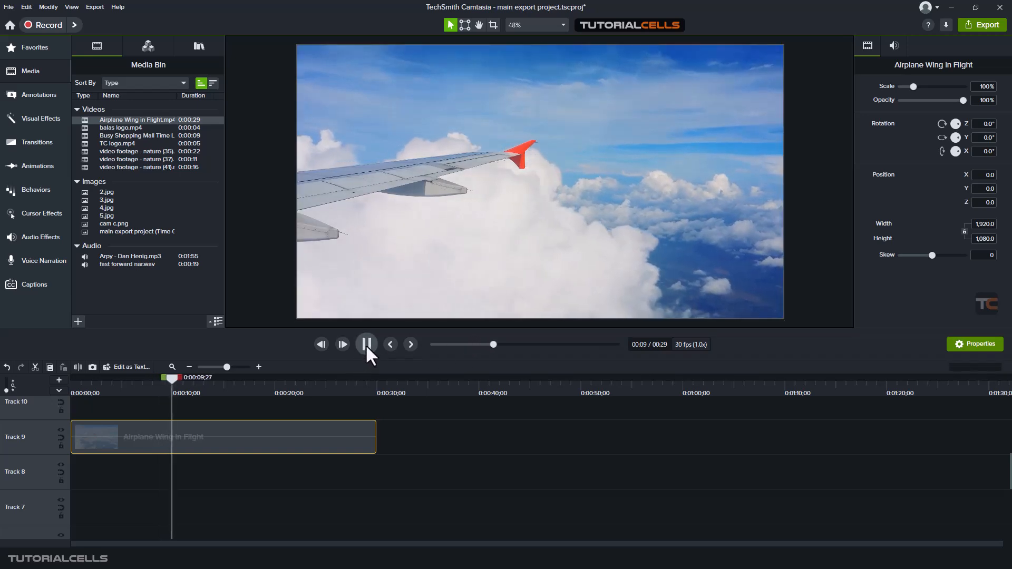
pyautogui.click(366, 345)
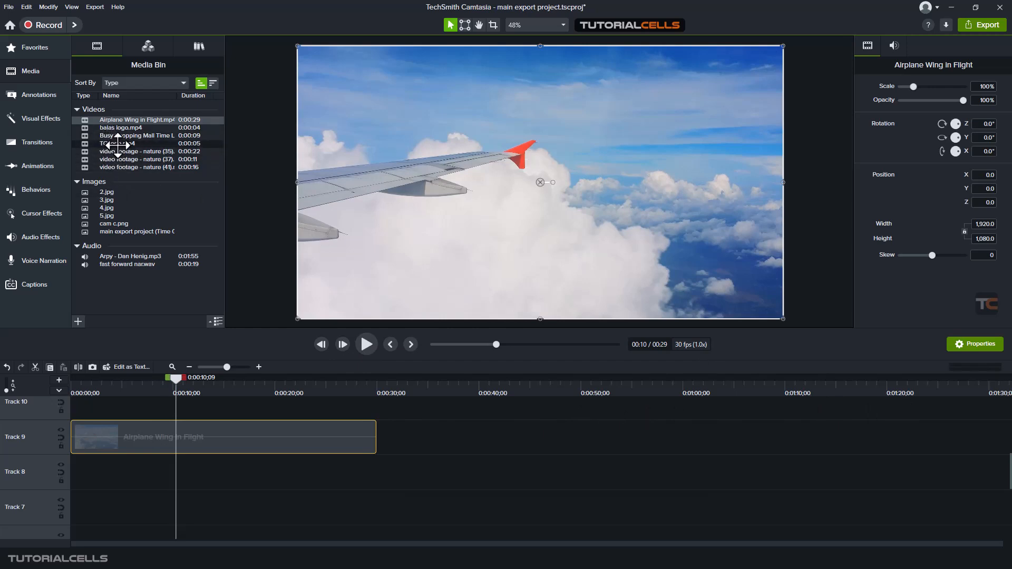
# Add TC logo.mp4 directly after the airplane clip on Track 9 and scrub the playhead back to about 13 seconds
pyautogui.moveTo(116, 143); pyautogui.dragTo(416, 440)
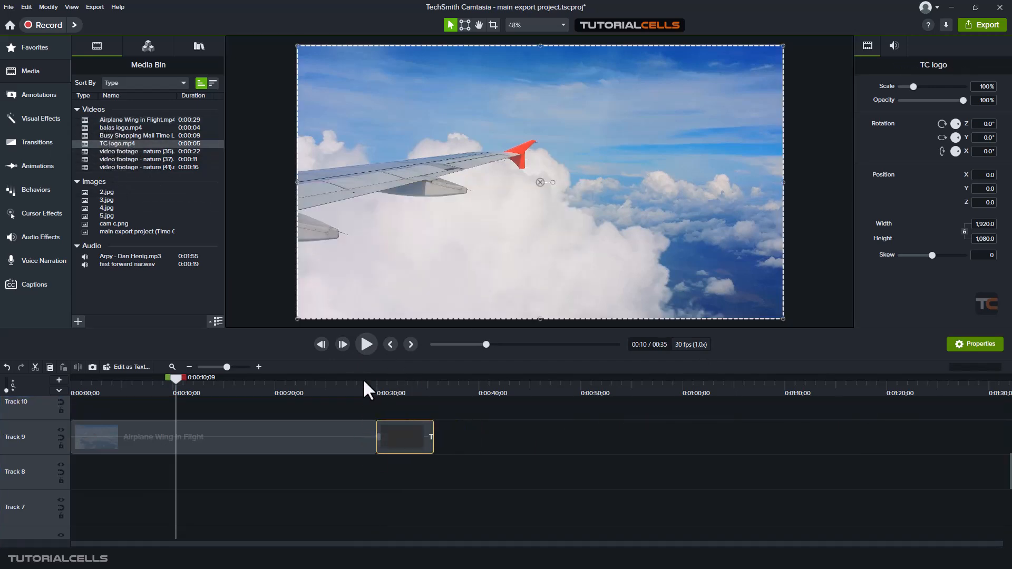
pyautogui.moveTo(375, 382); pyautogui.dragTo(328, 398)
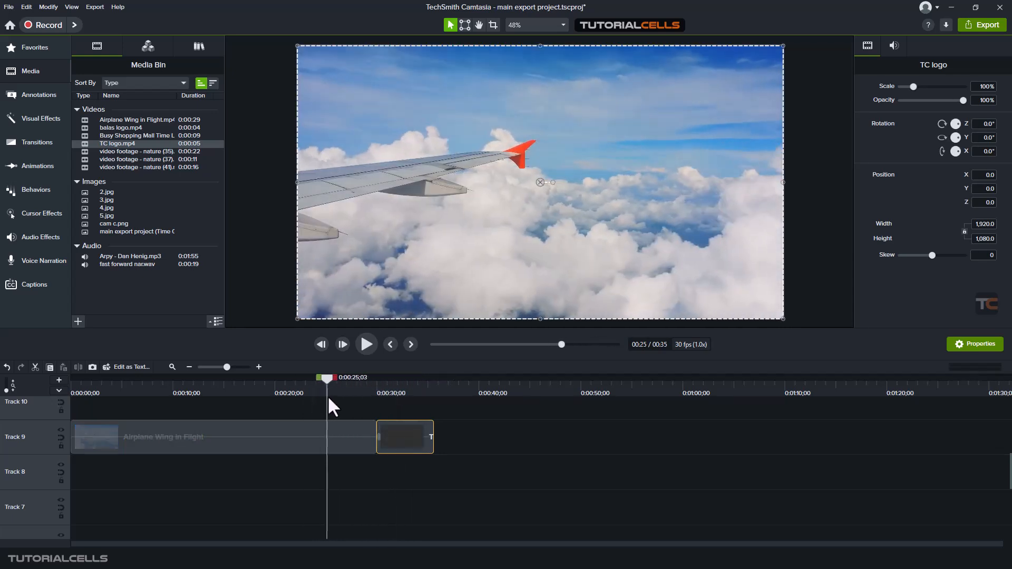
pyautogui.click(340, 428)
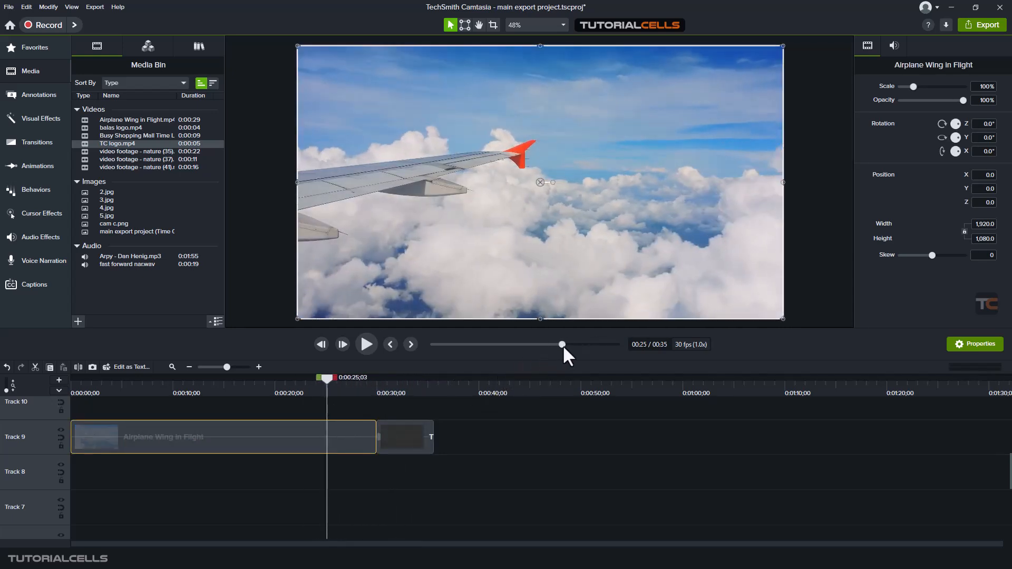
pyautogui.moveTo(562, 345); pyautogui.dragTo(500, 346)
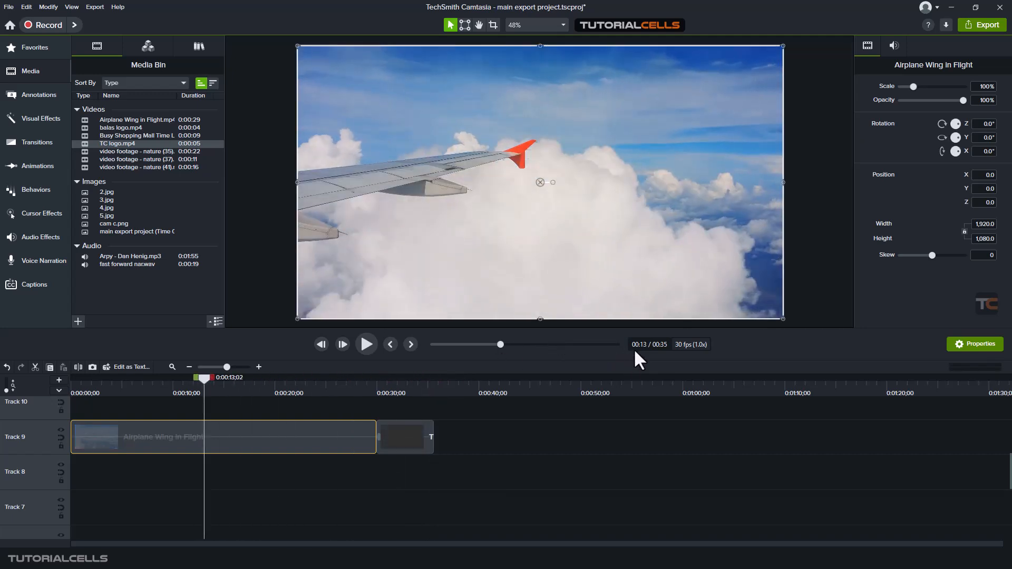
# Jump the playhead forward and back between the start and end points of the Track 9 clips
pyautogui.click(647, 345)
pyautogui.click(723, 348)
pyautogui.click(412, 345)
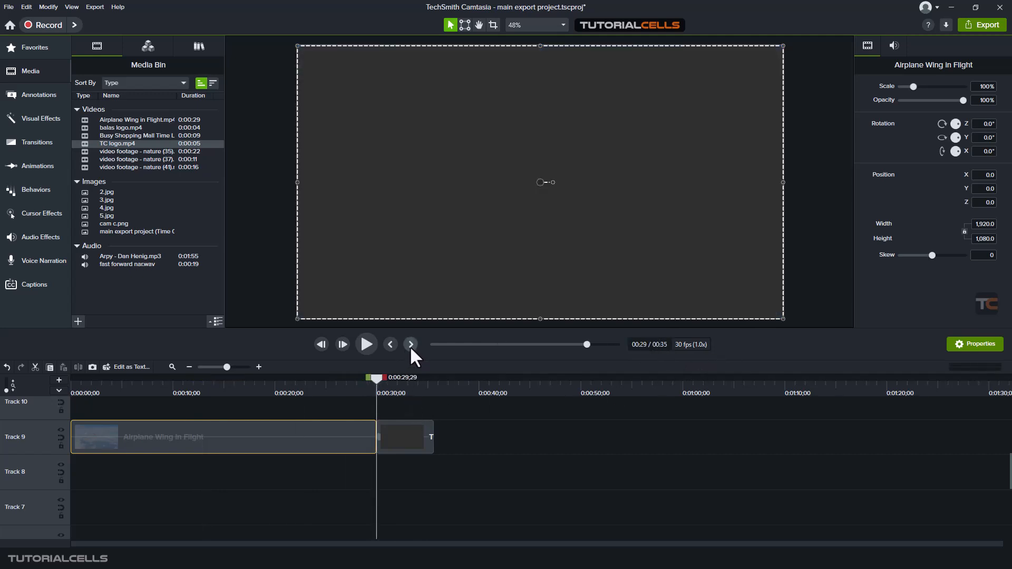
pyautogui.click(409, 345)
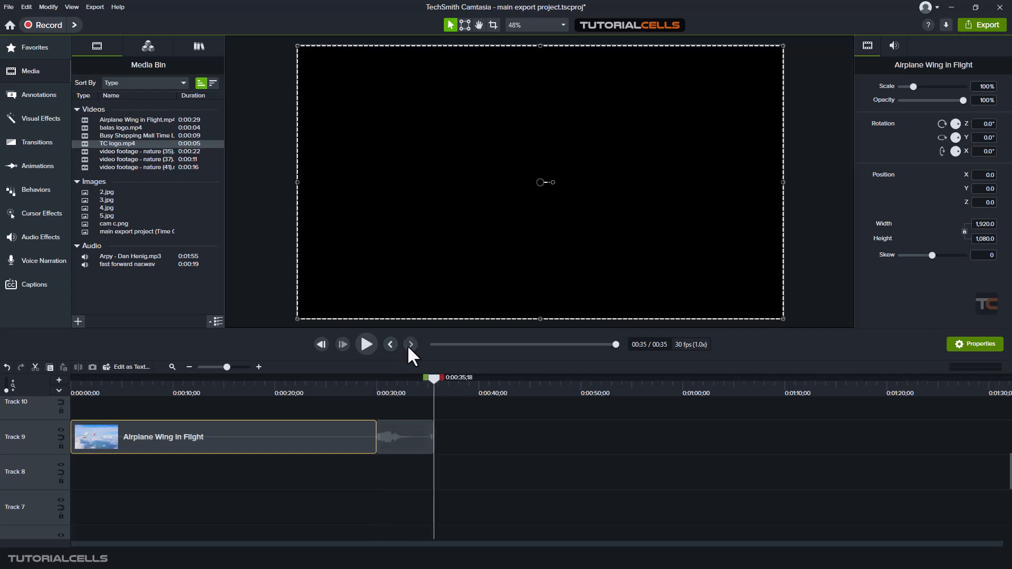
pyautogui.click(390, 344)
pyautogui.click(391, 344)
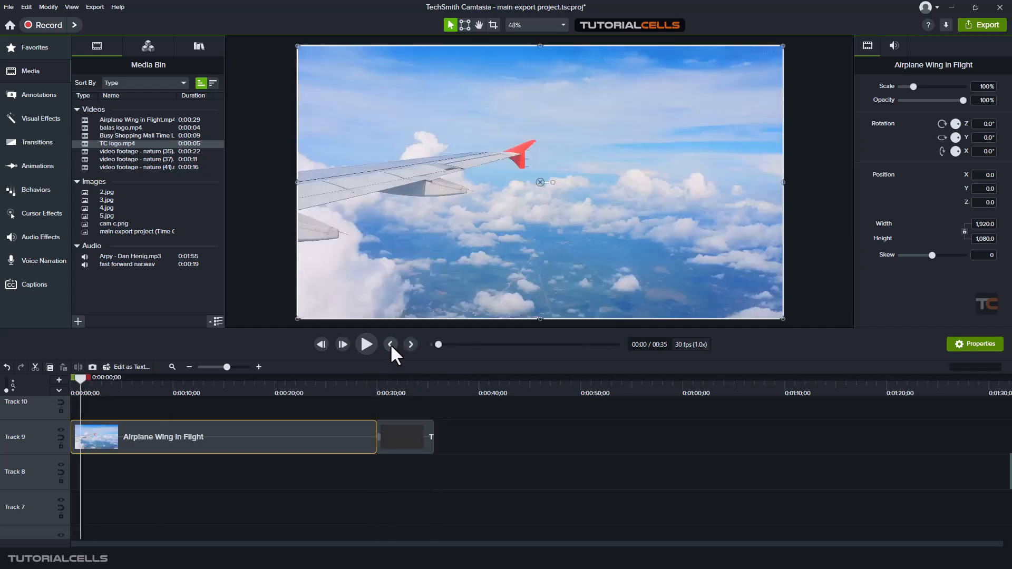
pyautogui.click(410, 344)
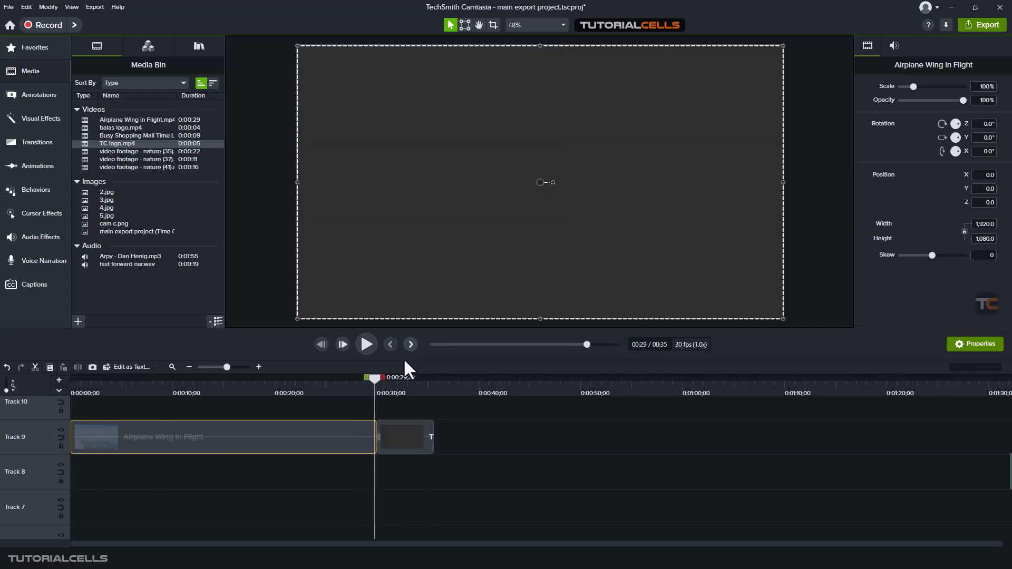
# Select the TC logo clip and move the playhead frame by frame, first forward, then a few frames back
pyautogui.click(416, 440)
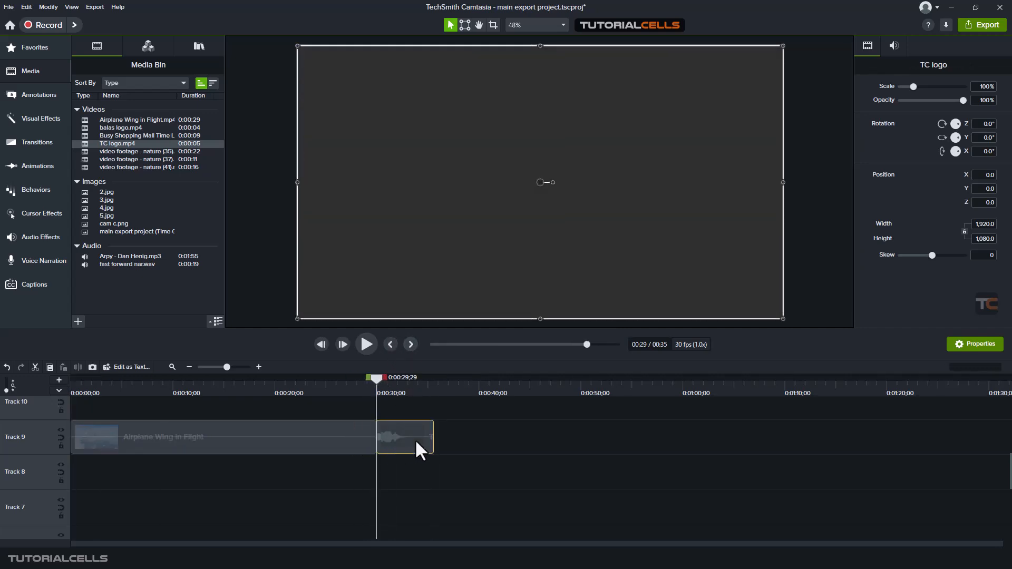
pyautogui.click(341, 344)
pyautogui.click(342, 344)
pyautogui.click(341, 345)
pyautogui.click(341, 344)
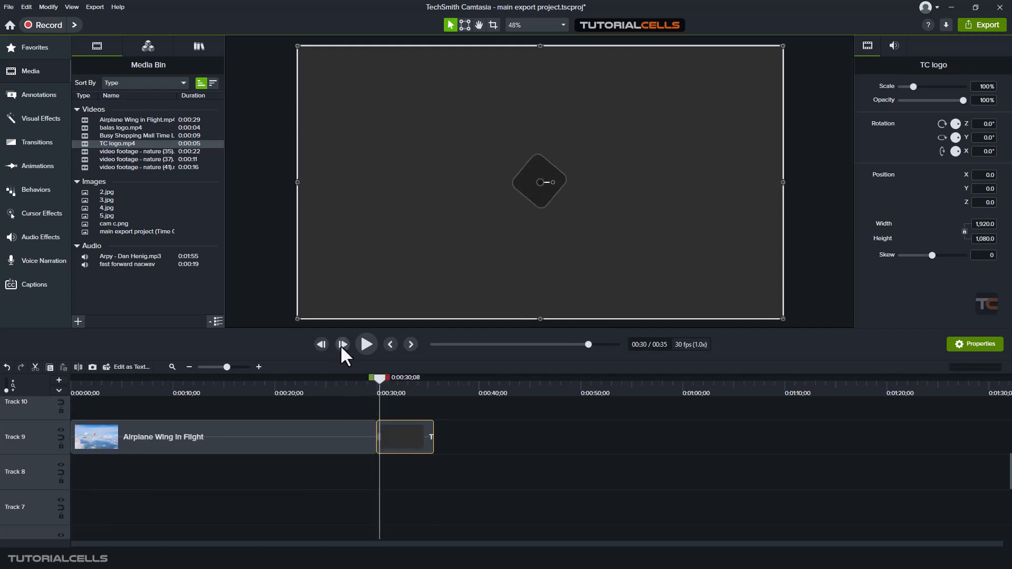
pyautogui.click(341, 344)
pyautogui.click(341, 344)
pyautogui.click(341, 345)
pyautogui.click(341, 344)
pyautogui.click(341, 344)
pyautogui.click(341, 344)
pyautogui.click(341, 344)
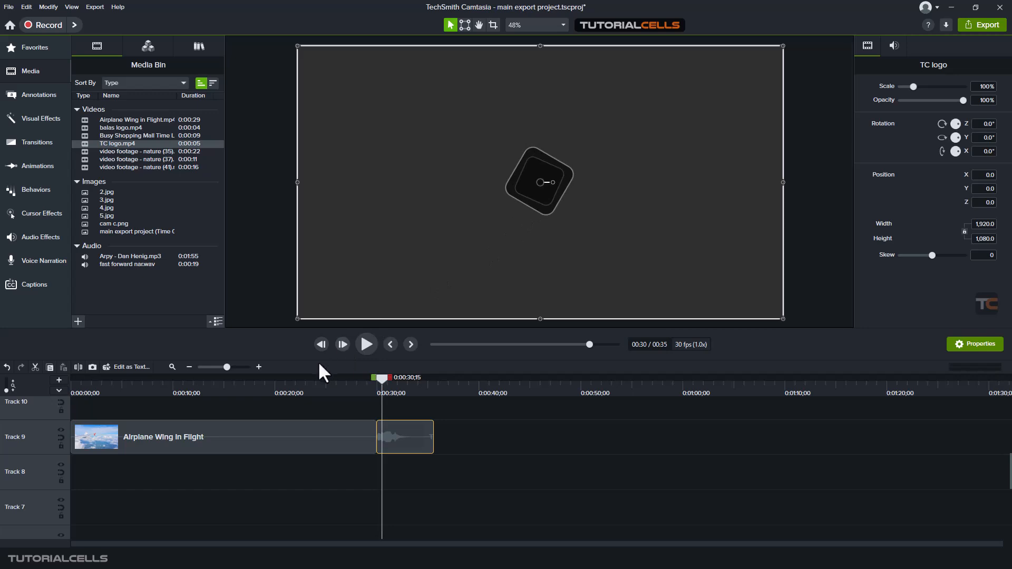
pyautogui.click(342, 347)
pyautogui.click(342, 347)
pyautogui.click(319, 346)
pyautogui.click(318, 346)
pyautogui.click(319, 346)
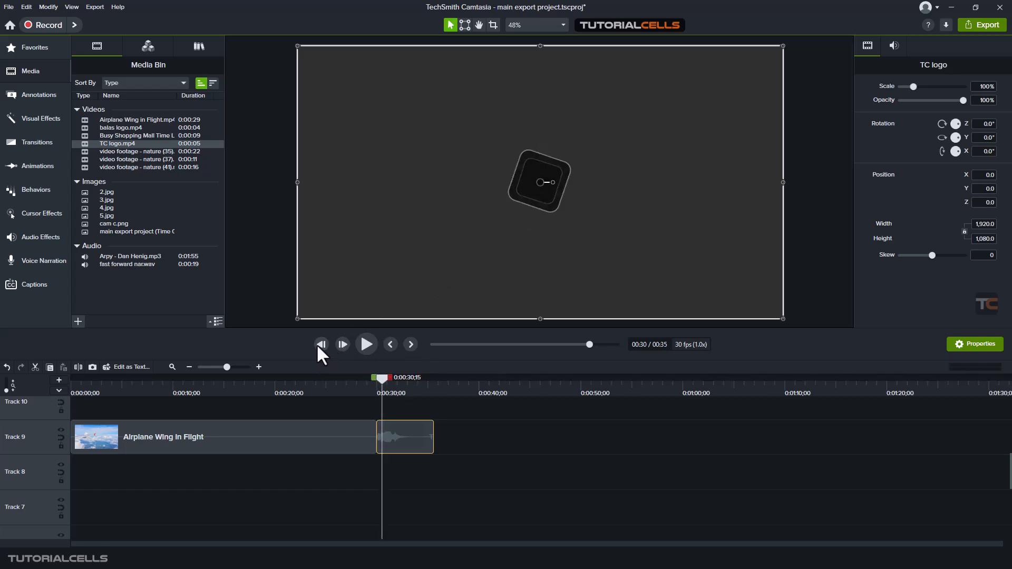
# Zoom the timeline in and out, fit all media into view, and zoom out again
pyautogui.moveTo(226, 368); pyautogui.dragTo(223, 368)
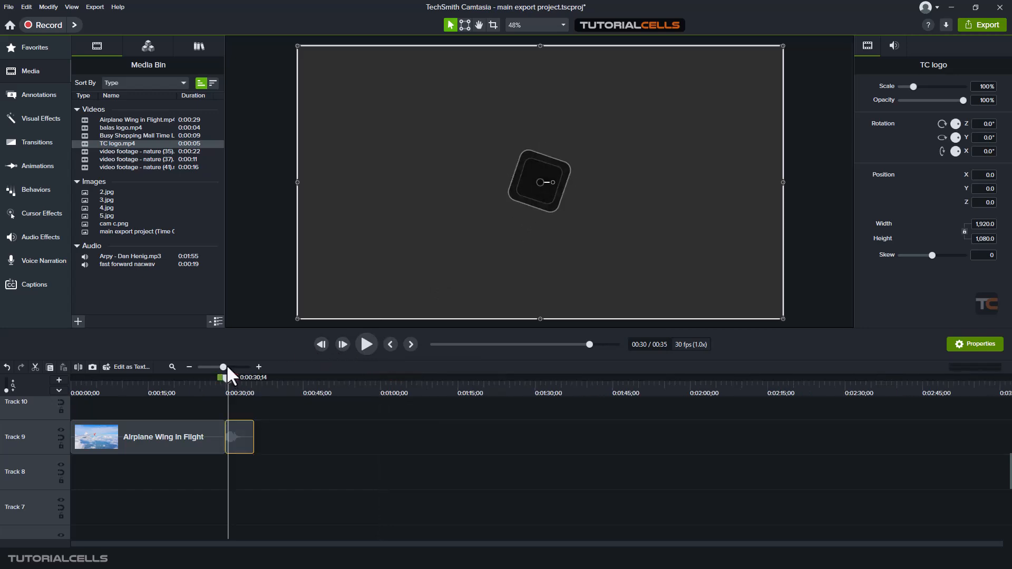
pyautogui.click(254, 367)
pyautogui.click(254, 367)
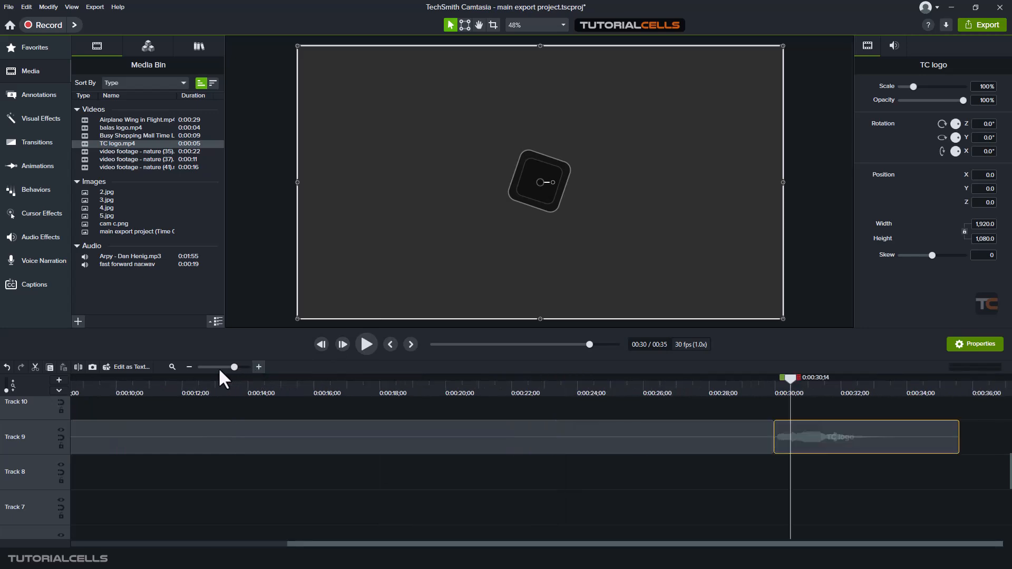
pyautogui.click(189, 367)
pyautogui.click(189, 366)
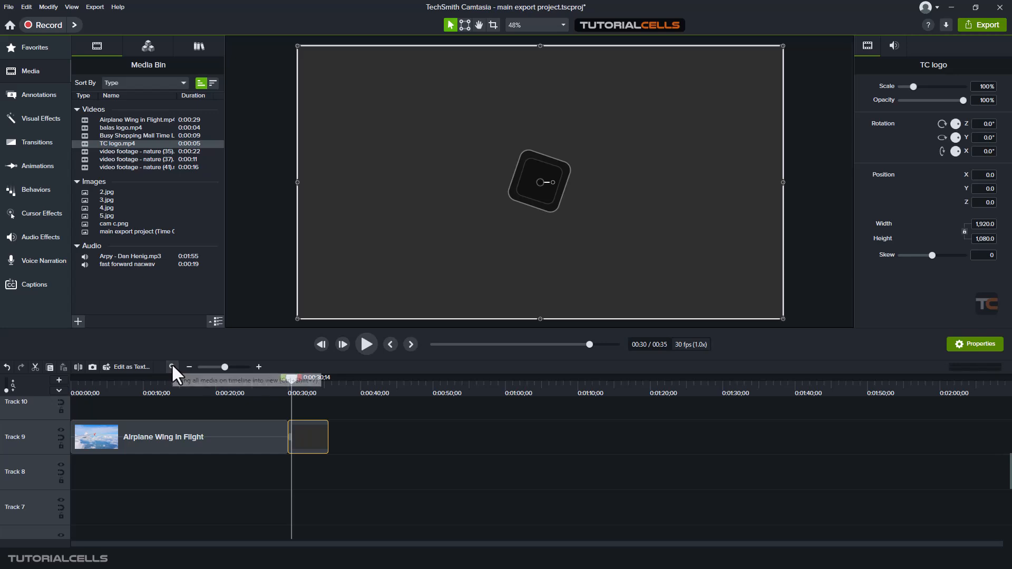
pyautogui.click(172, 366)
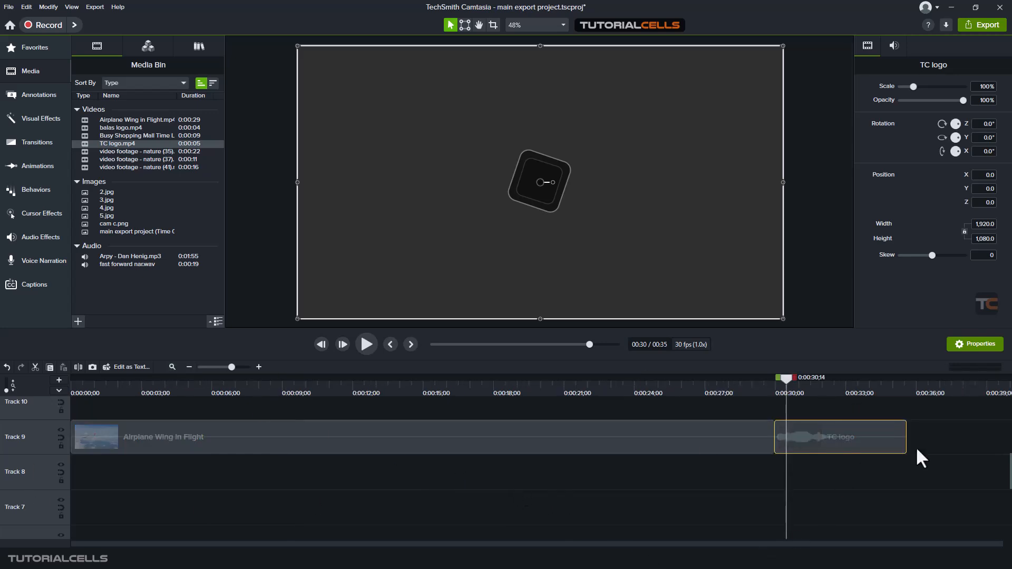
pyautogui.click(189, 367)
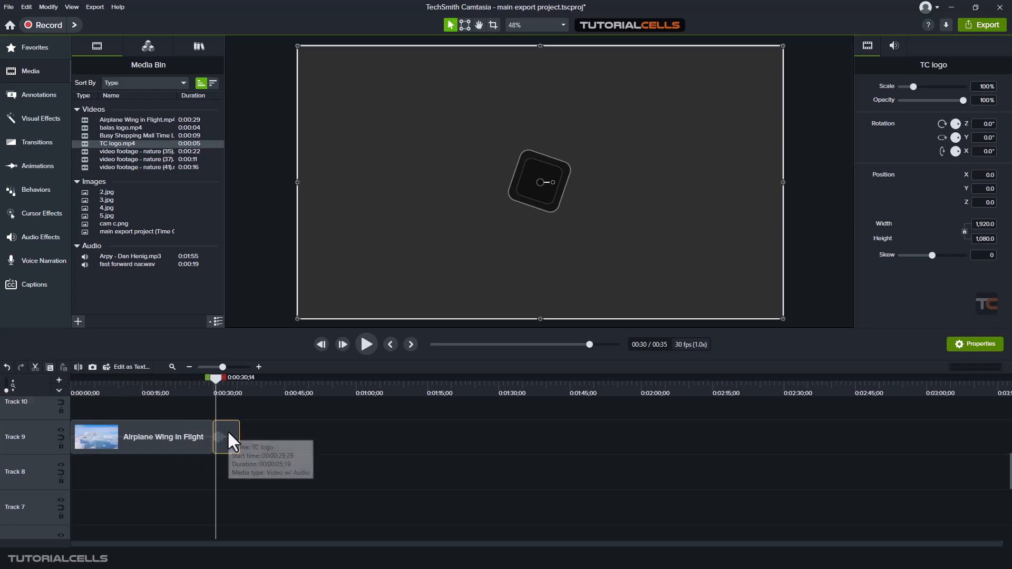
# Cut the TC logo clip from Track 9 and paste it at 0:00:08;06, keeping it on Track 1
pyautogui.click(34, 366)
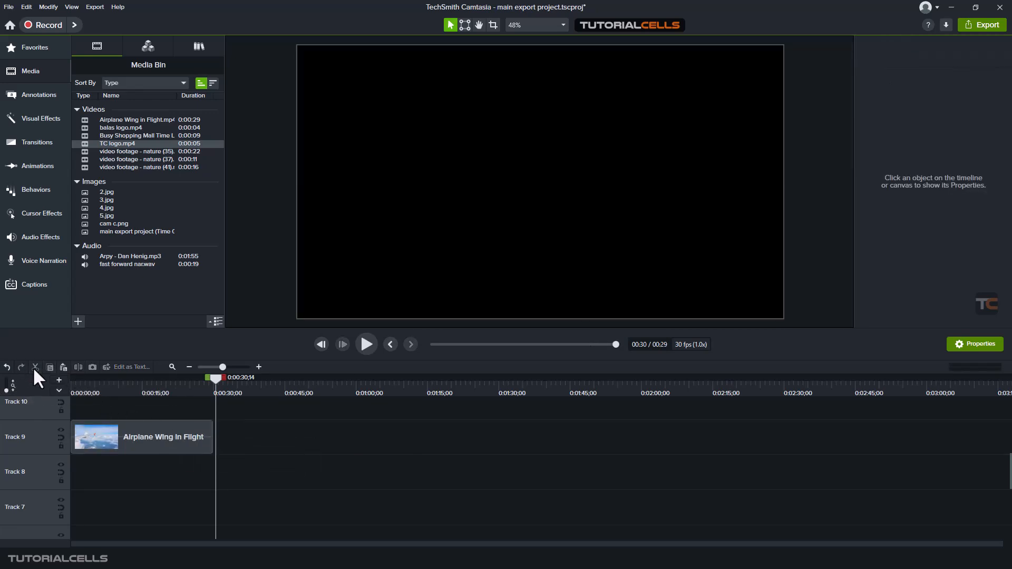
pyautogui.click(108, 384)
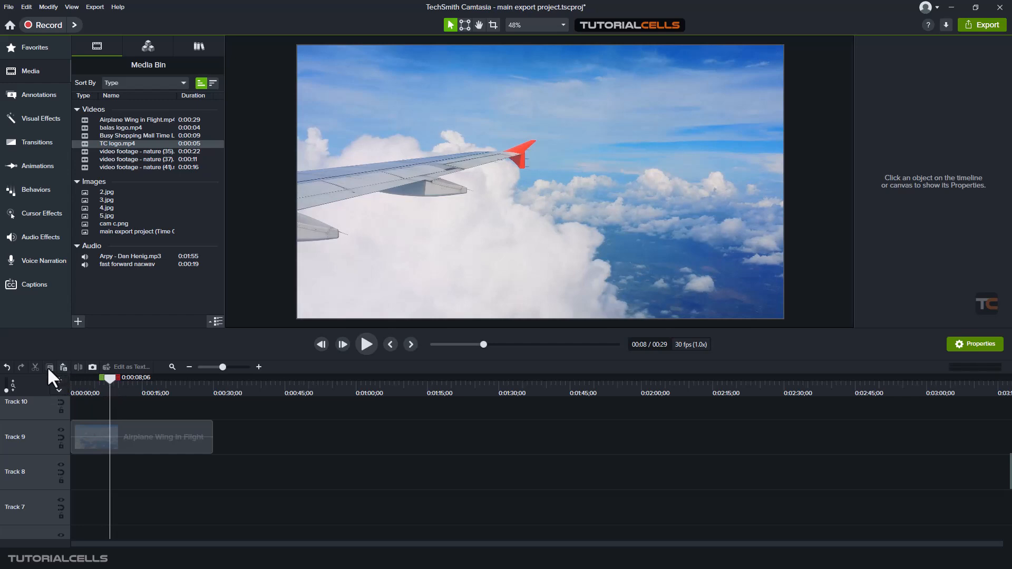
pyautogui.click(62, 367)
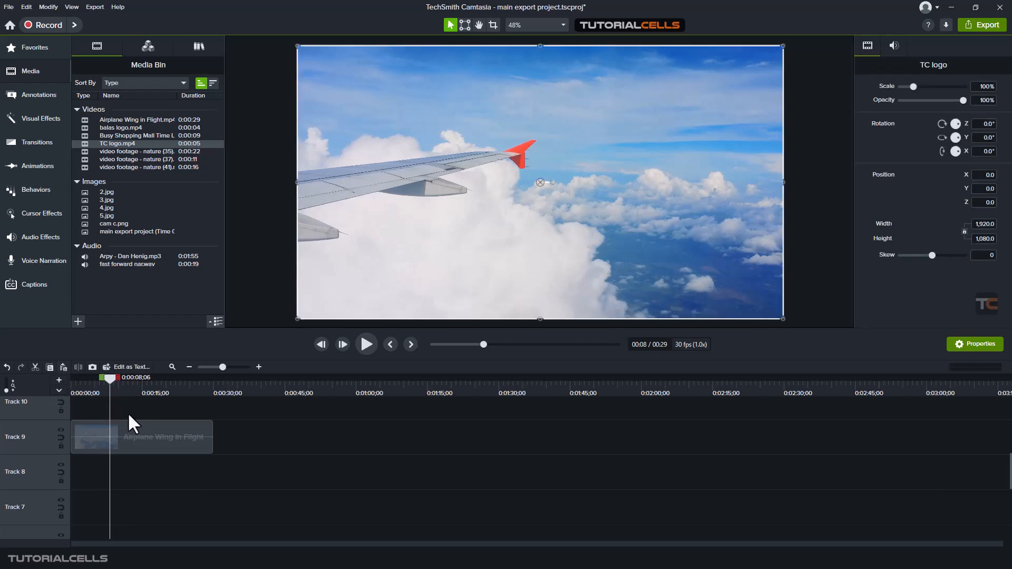
pyautogui.scroll(-5, 128, 412)
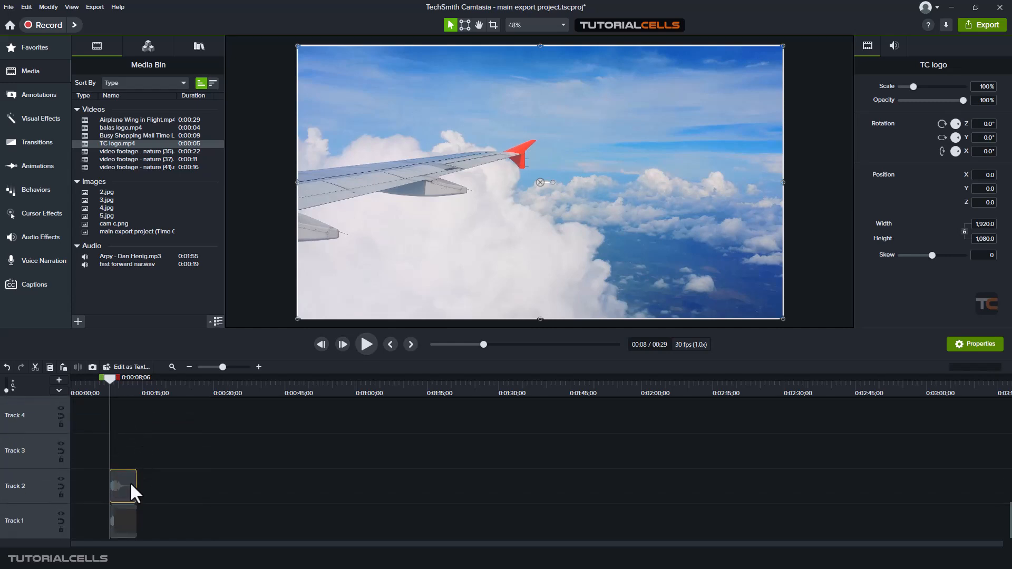
pyautogui.moveTo(129, 479); pyautogui.dragTo(125, 513)
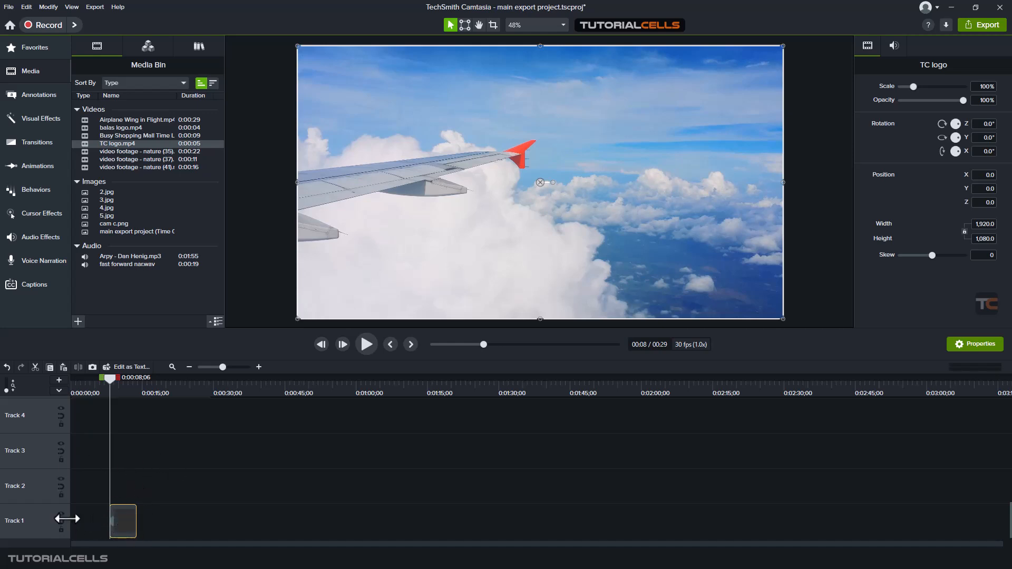
# Look through the timeline's tracks and add new ones above the topmost track
pyautogui.scroll(8, 24, 523)
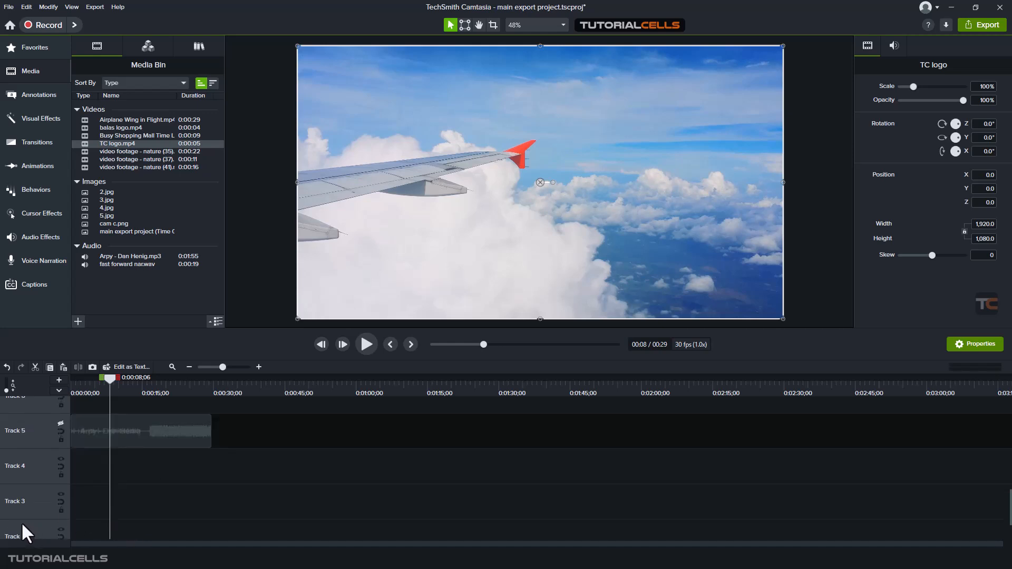
pyautogui.scroll(-8, 42, 495)
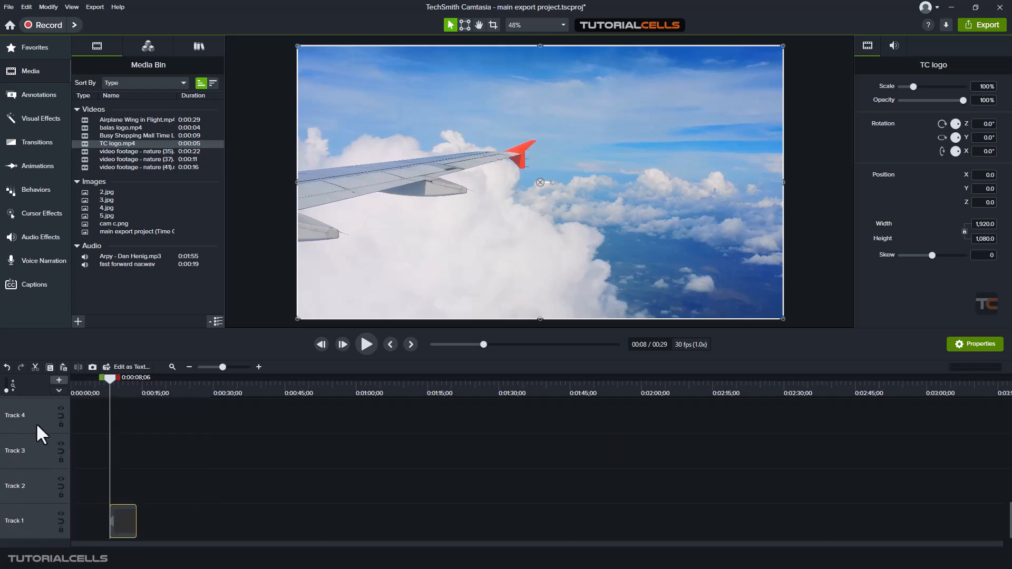
pyautogui.scroll(8, 25, 429)
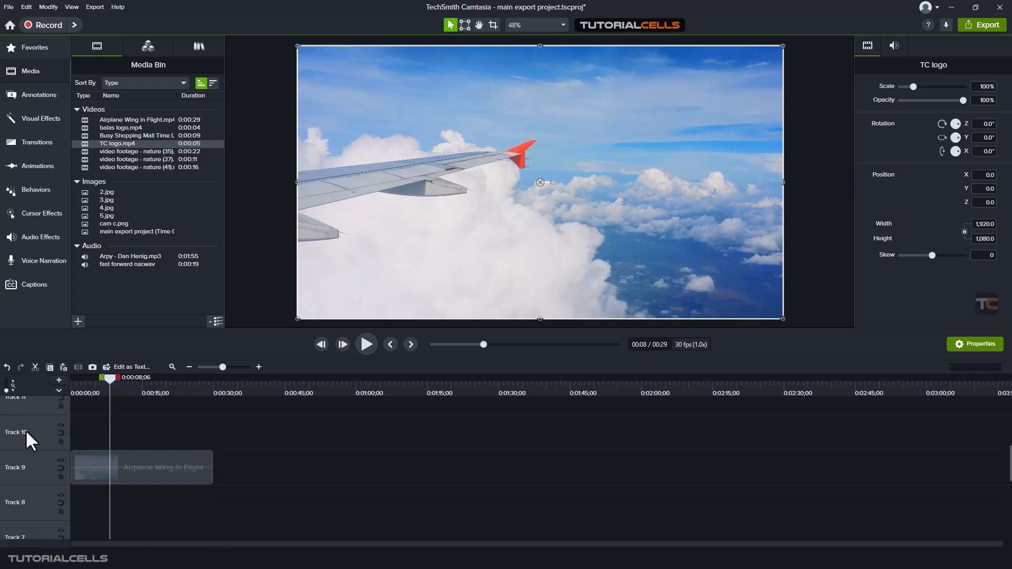
pyautogui.click(63, 379)
pyautogui.click(63, 379)
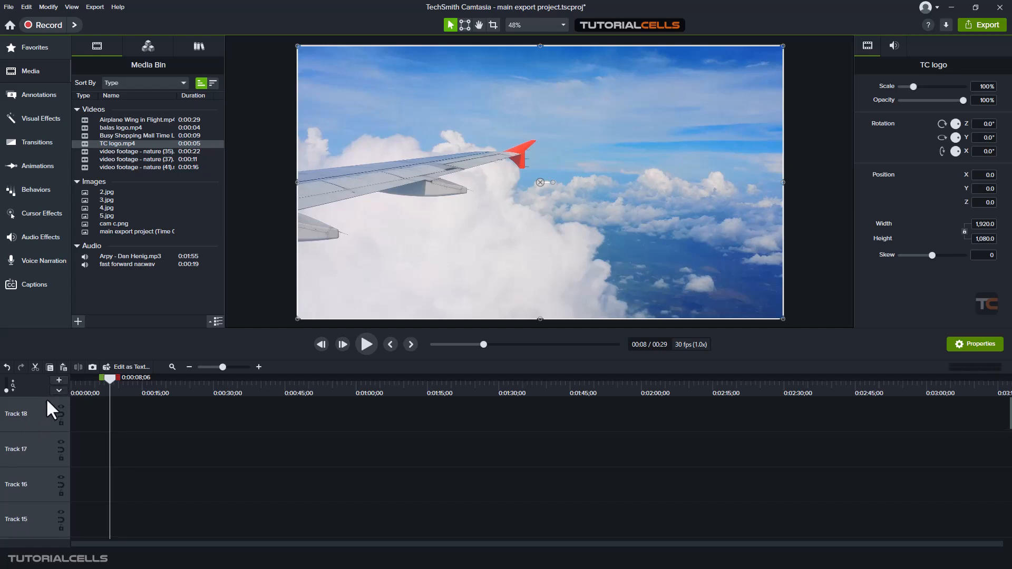
# Move the TC logo clip from Track 1 to Track 6, starting at about 18 seconds
pyautogui.scroll(-10, 67, 437)
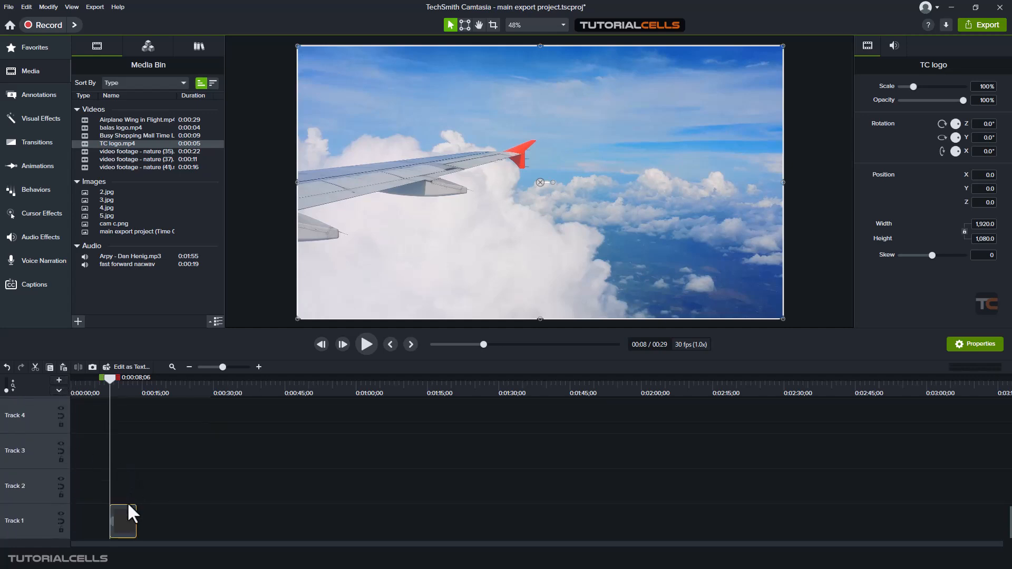
pyautogui.moveTo(144, 462); pyautogui.dragTo(167, 449)
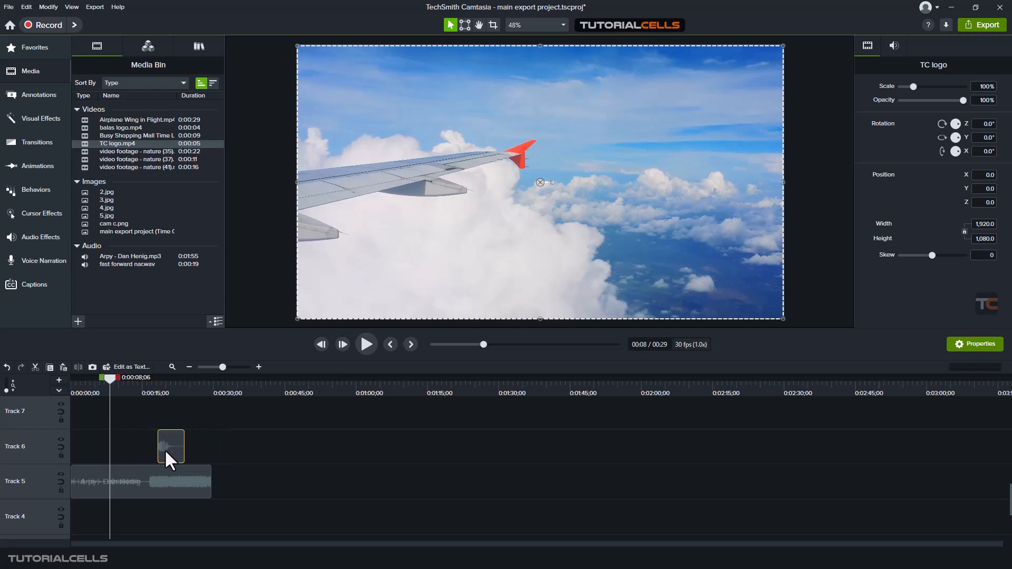
# Delete the TC logo clip from Track 6, scrub the playhead to 0:00:24;02, and undo the deletion
pyautogui.press('Delete')
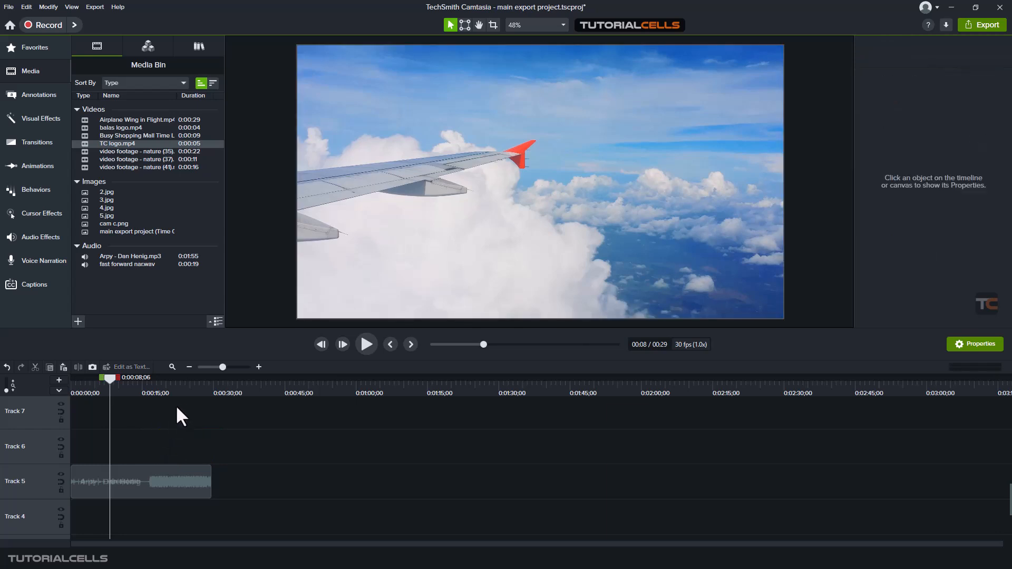
pyautogui.moveTo(178, 395); pyautogui.dragTo(184, 395)
pyautogui.hotkey('ctrl', 'z')
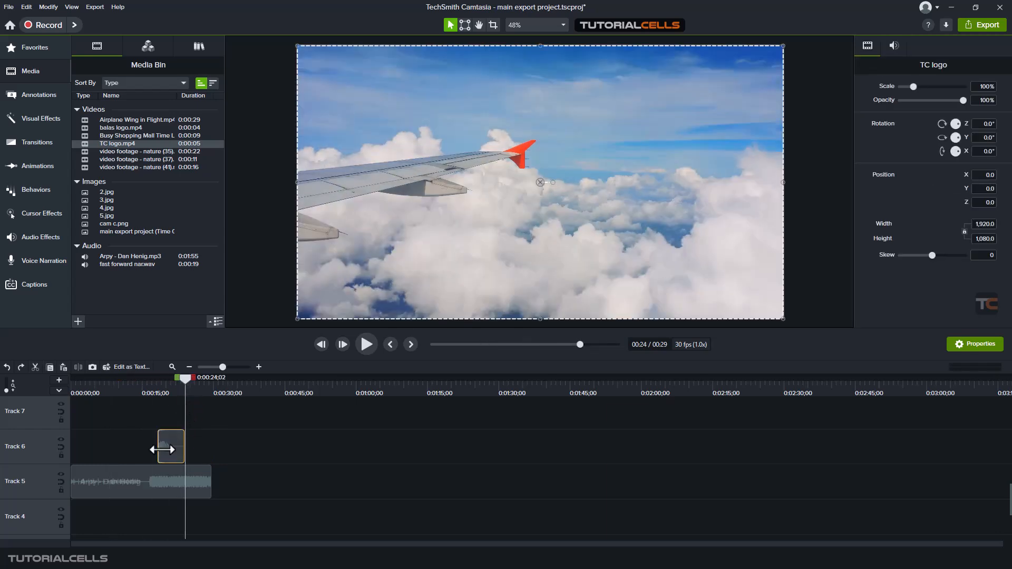
# Move the TC logo clip from Track 6 to Track 5 directly after the Arpy audio clip, delete it there and undo the deletion
pyautogui.moveTo(172, 447); pyautogui.dragTo(221, 480)
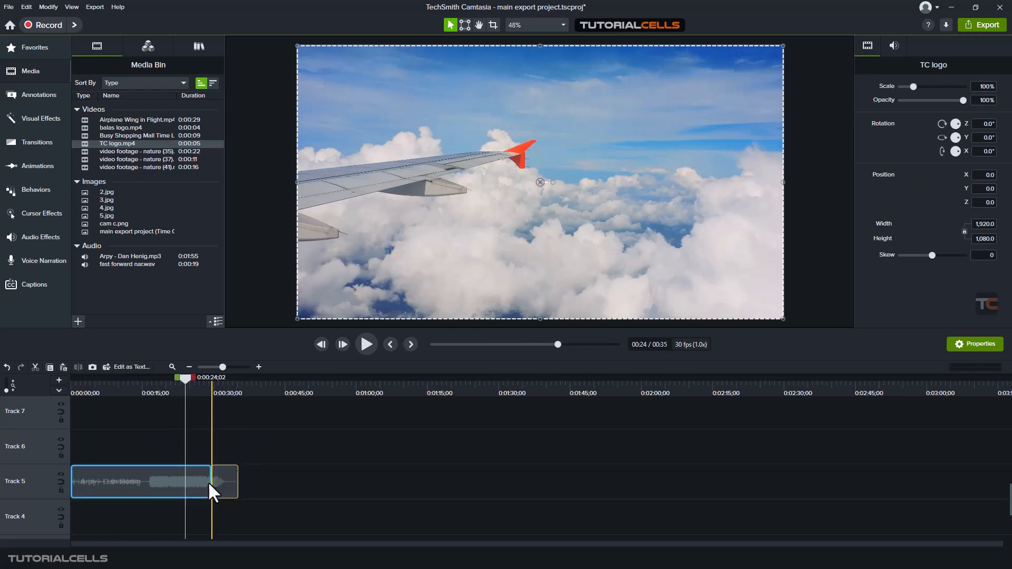
pyautogui.press('Delete')
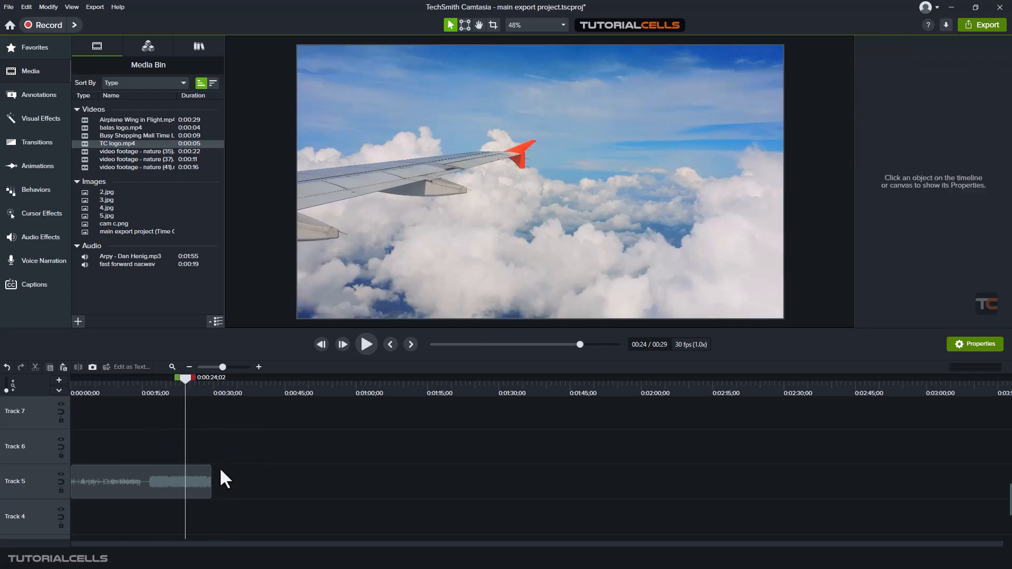
pyautogui.hotkey('ctrl', 'z')
pyautogui.click(235, 448)
pyautogui.click(230, 481)
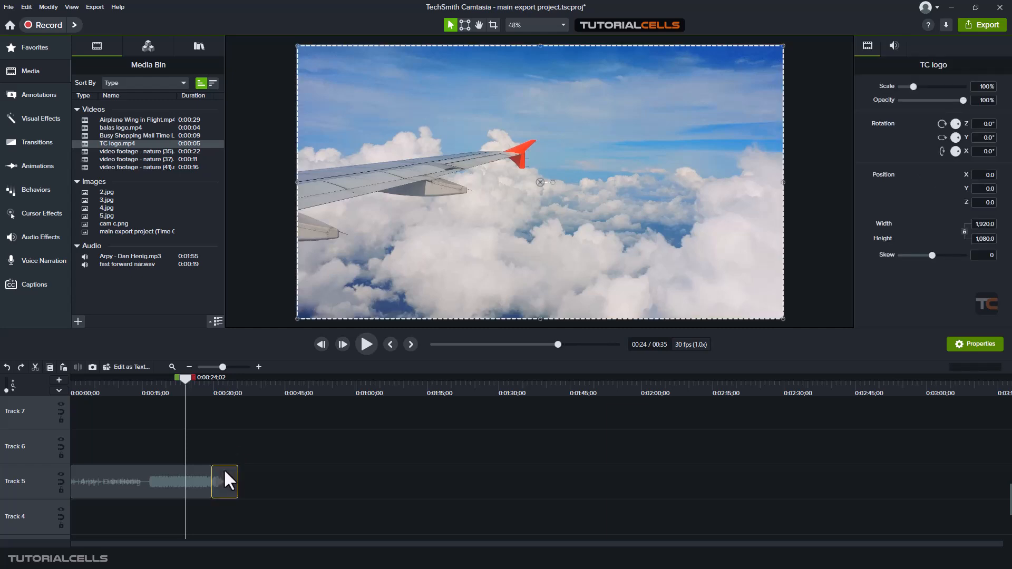
# Paste a copy of the TC logo clip at 0:00:24;02 on Track 1 and delete that copy
pyautogui.scroll(-3, 223, 468)
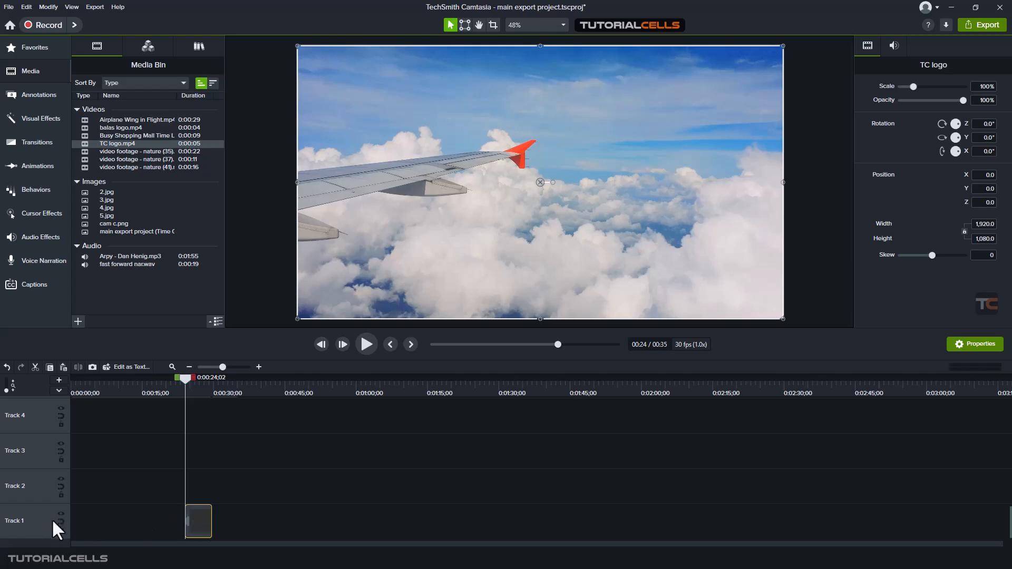
pyautogui.press('Delete')
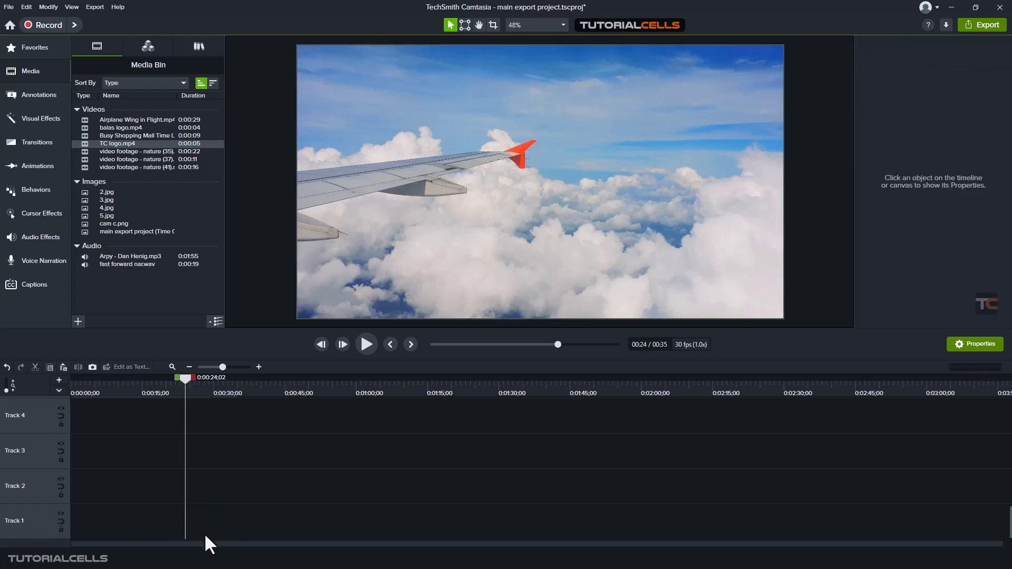
pyautogui.scroll(8, 205, 536)
pyautogui.scroll(-6, 204, 534)
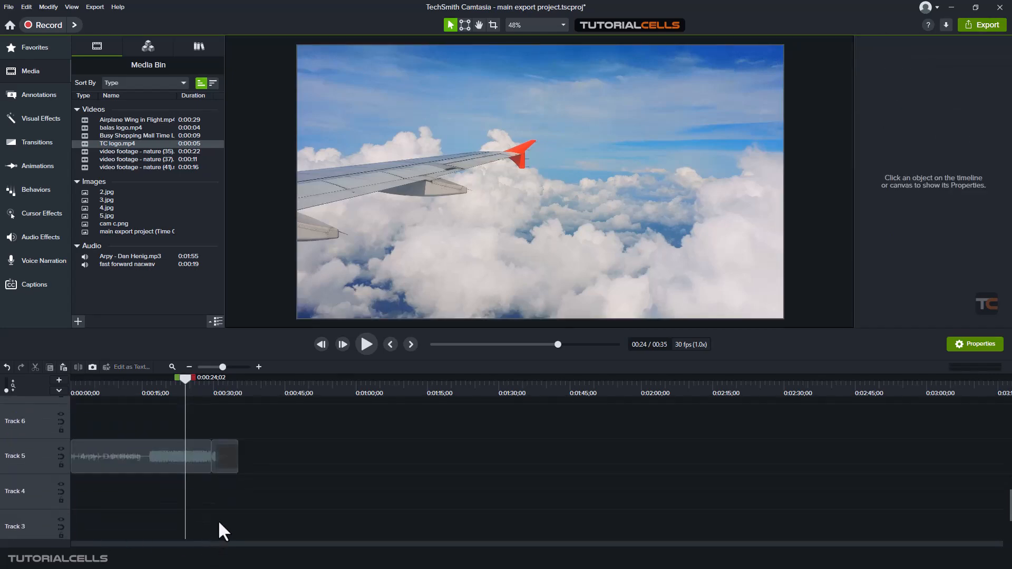
# Duplicate the TC logo clip on Track 5 twice, deleting each duplicate from Track 6 in turn
pyautogui.click(219, 481)
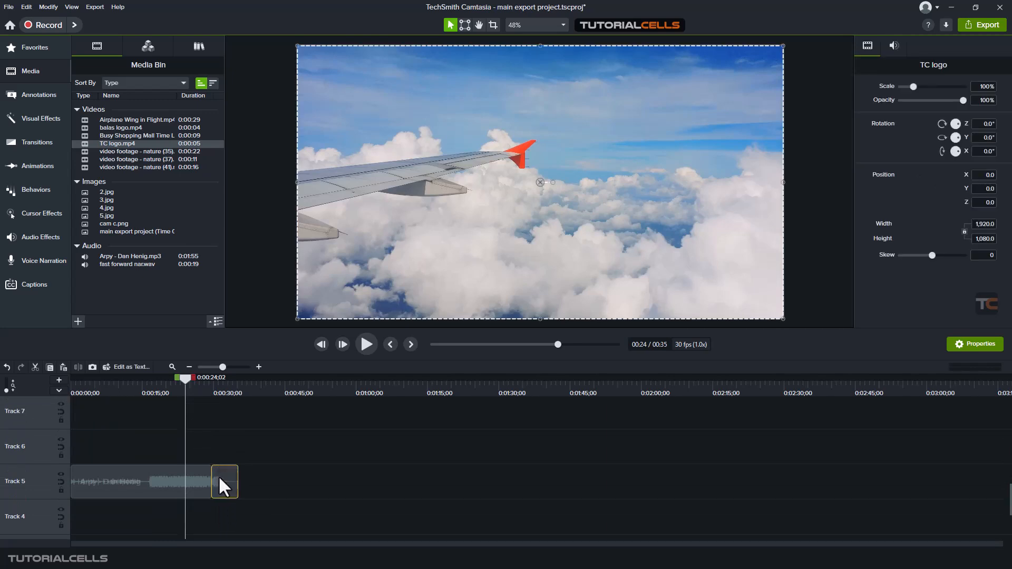
pyautogui.rightClick(217, 476)
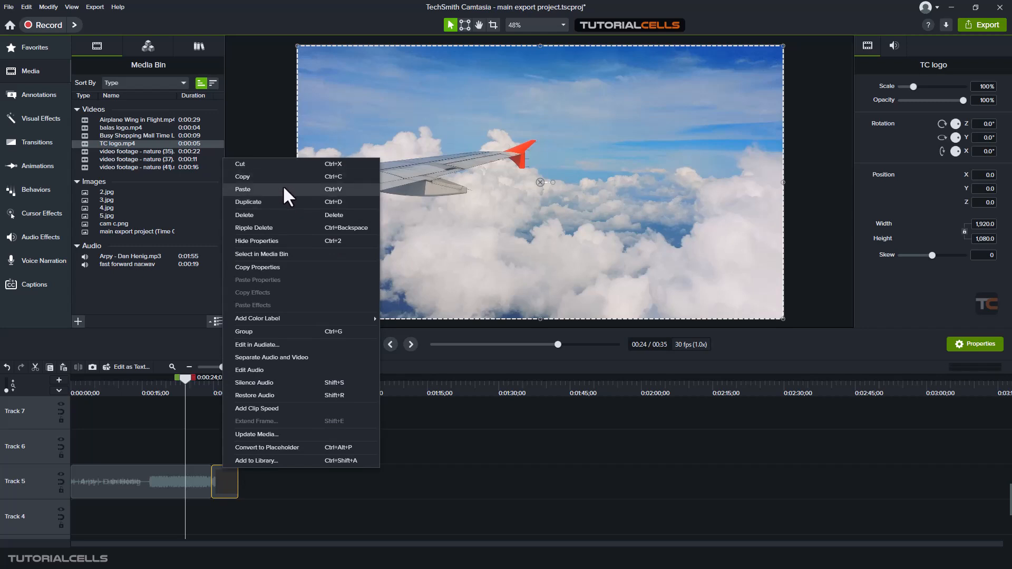
pyautogui.click(284, 202)
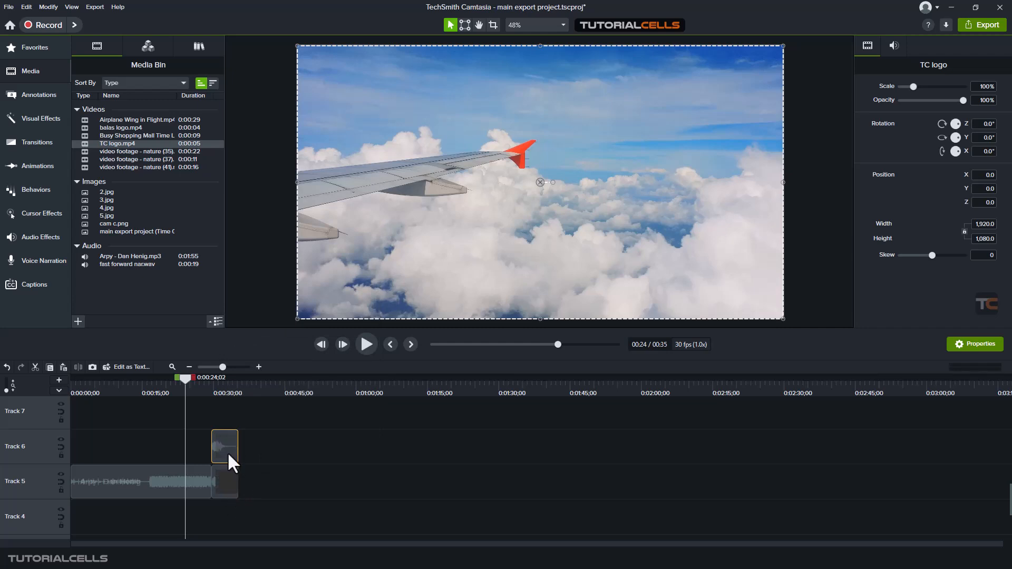
pyautogui.press('Delete')
pyautogui.click(227, 481)
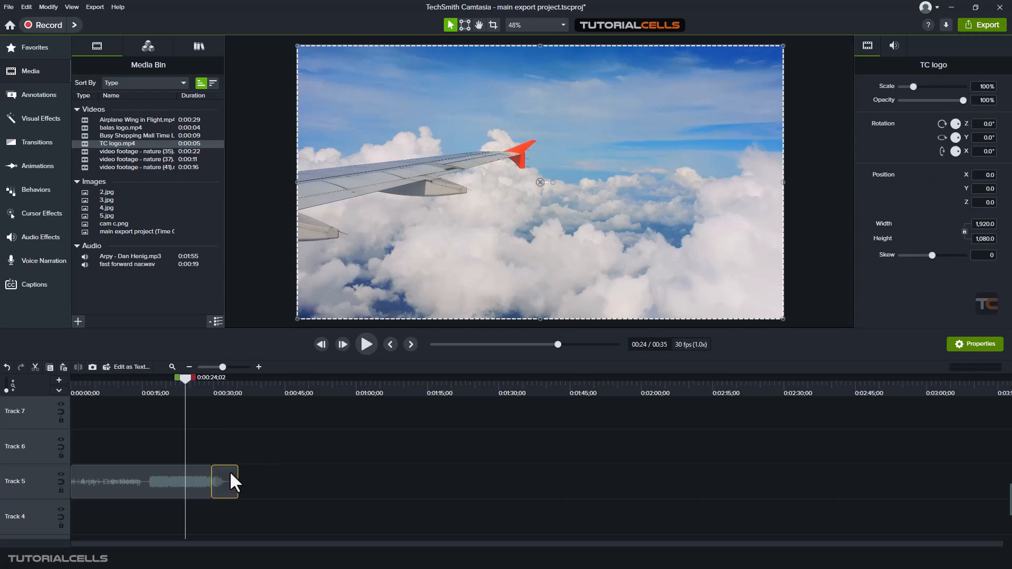
pyautogui.hotkey('ctrl', 'd')
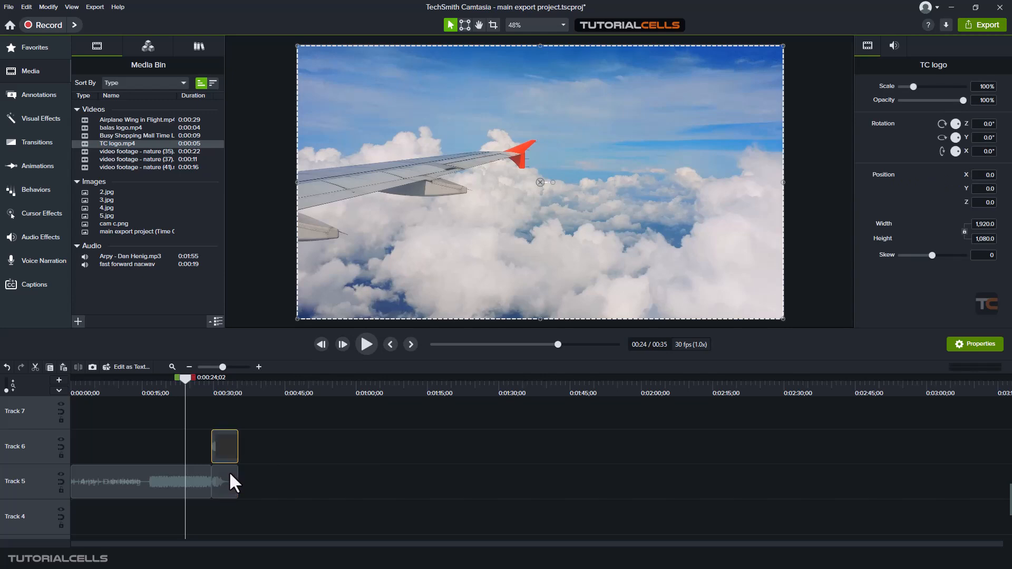
pyautogui.press('Delete')
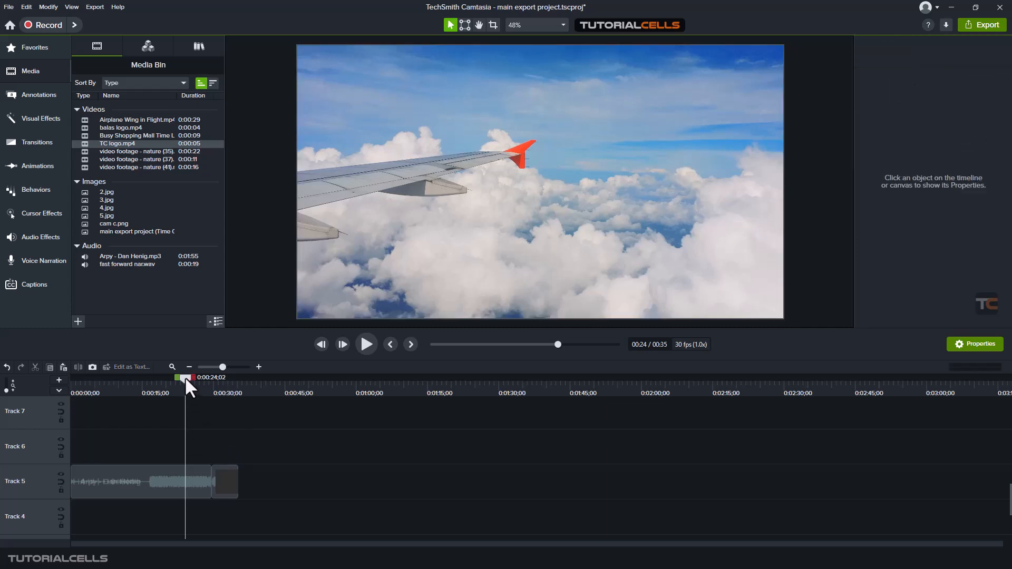
# Split the Arpy audio clip on Track 5 at 0:00:11;26
pyautogui.moveTo(185, 378); pyautogui.dragTo(127, 394)
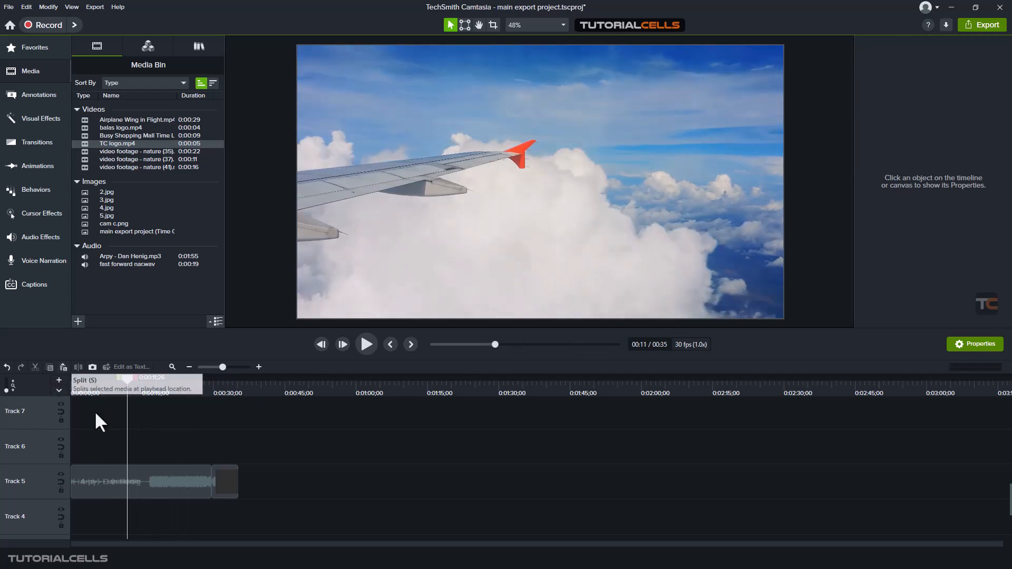
pyautogui.click(153, 471)
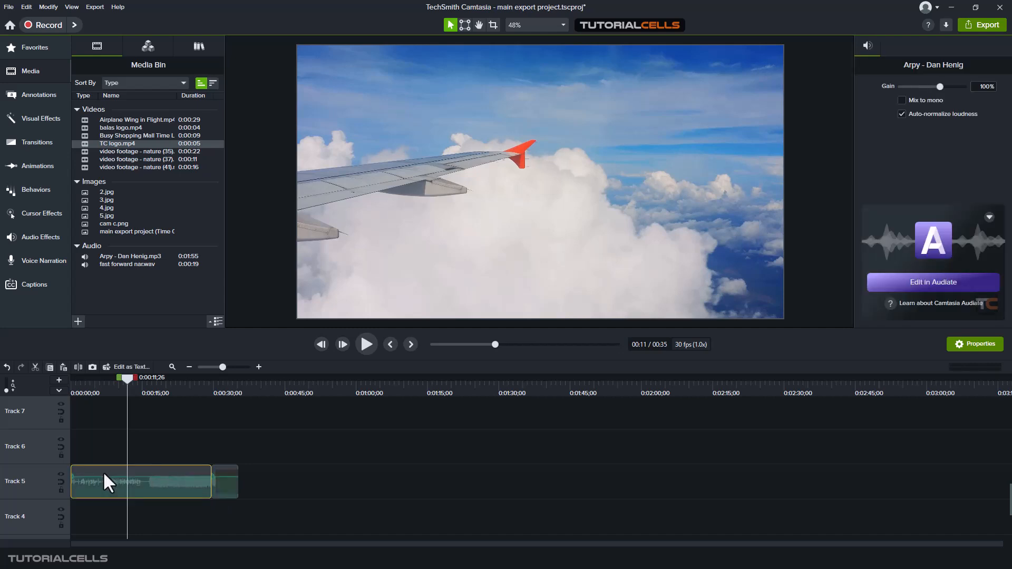
pyautogui.click(77, 367)
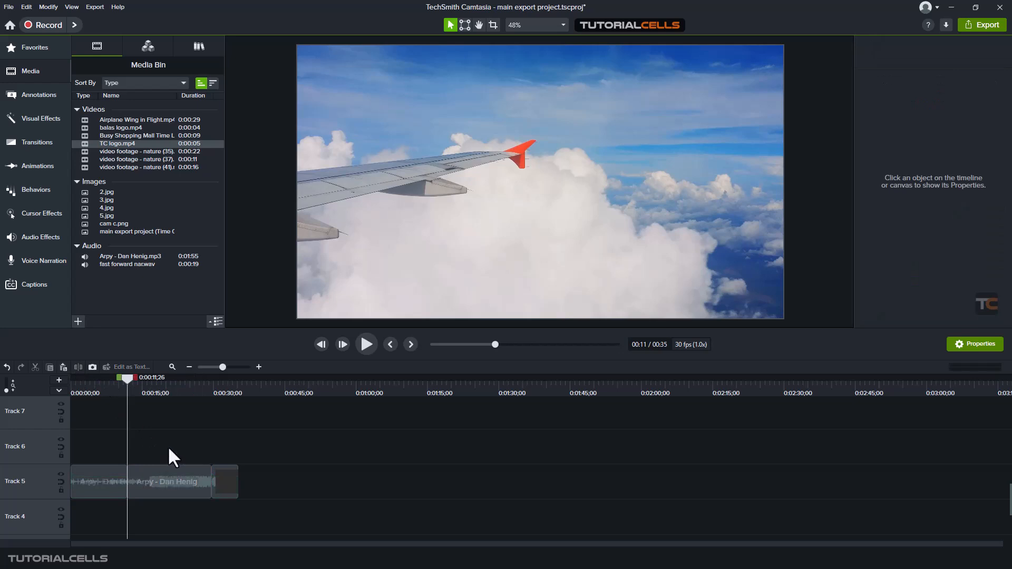
# Move the second Arpy part together with the TC logo clip to about 19 seconds and back against the first part
pyautogui.moveTo(240, 446); pyautogui.dragTo(188, 472)
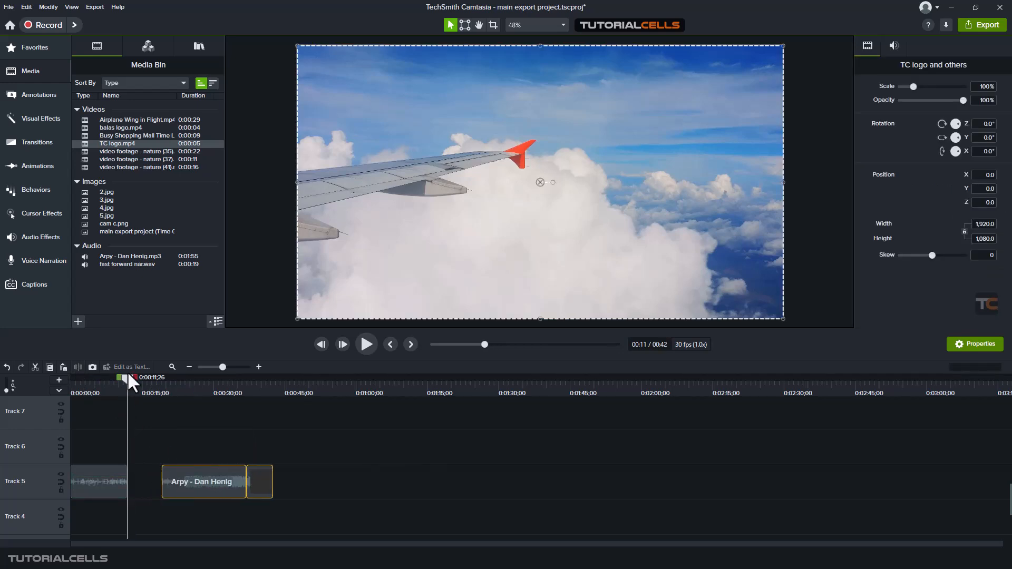
pyautogui.moveTo(128, 377); pyautogui.dragTo(138, 409)
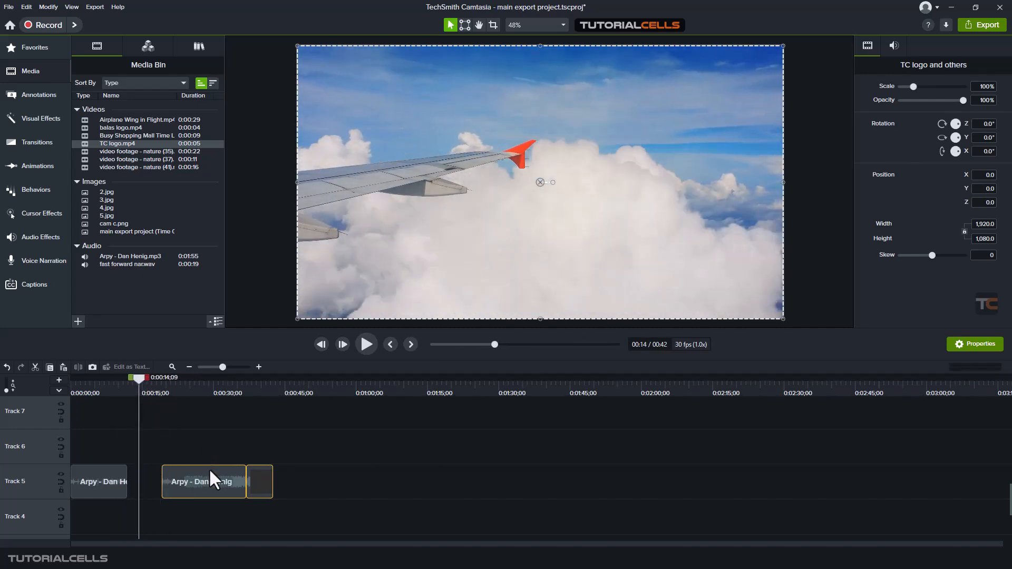
pyautogui.moveTo(205, 482); pyautogui.dragTo(169, 486)
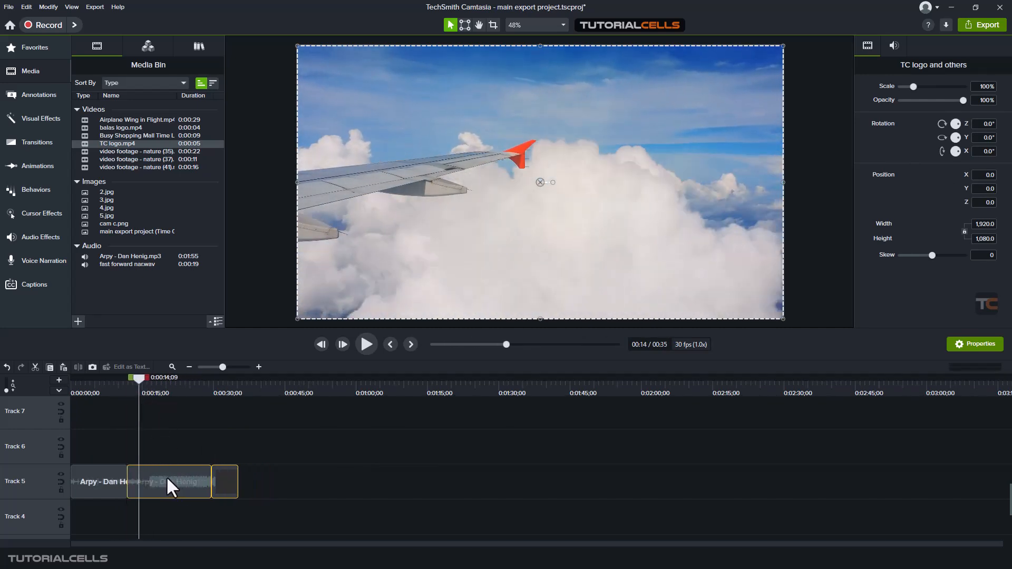
# Preview the playback around the split between the two Arpy parts on Track 5
pyautogui.click(111, 382)
pyautogui.press('space')
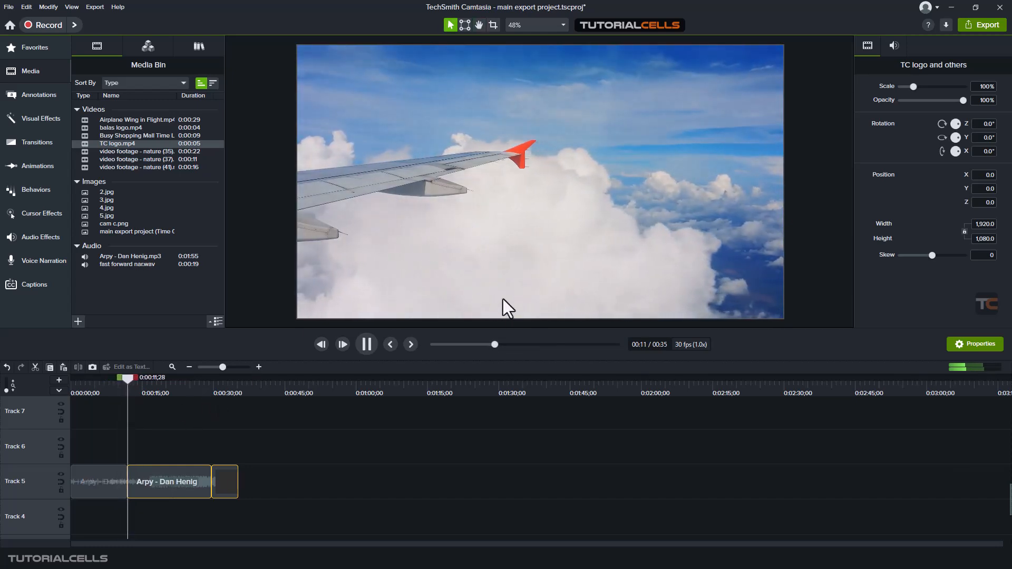
pyautogui.press('space')
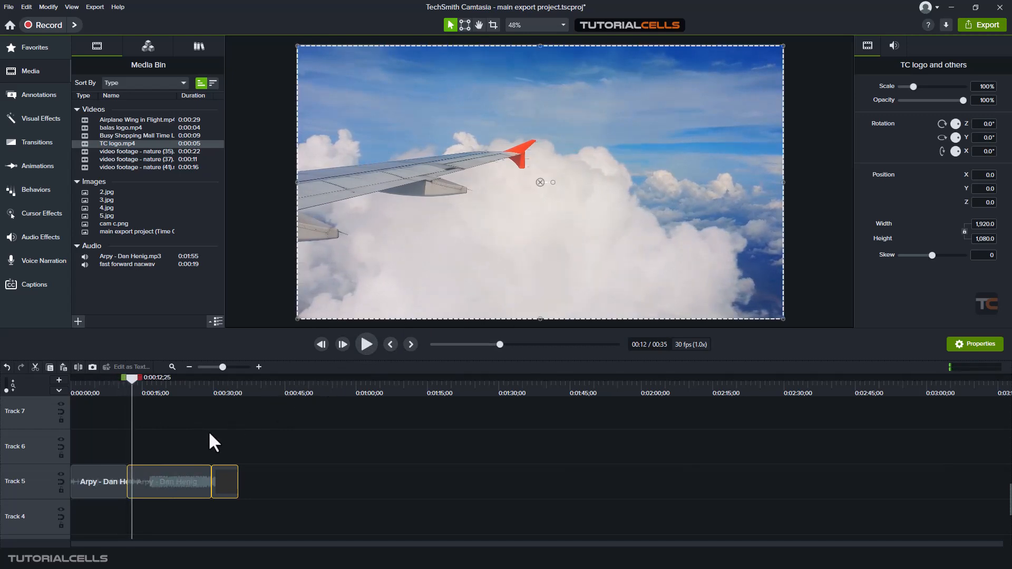
pyautogui.moveTo(197, 434); pyautogui.dragTo(85, 493)
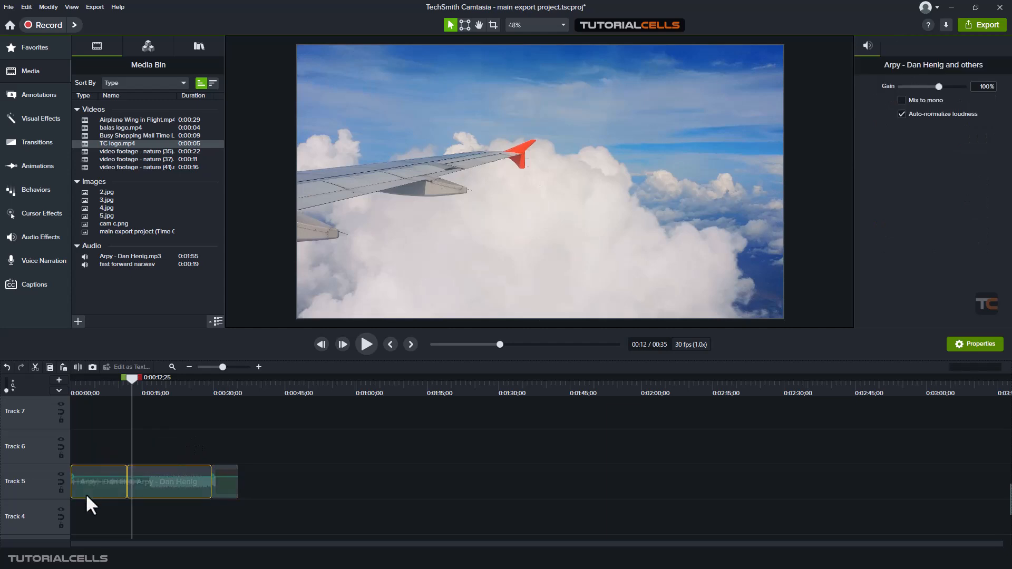
pyautogui.click(103, 444)
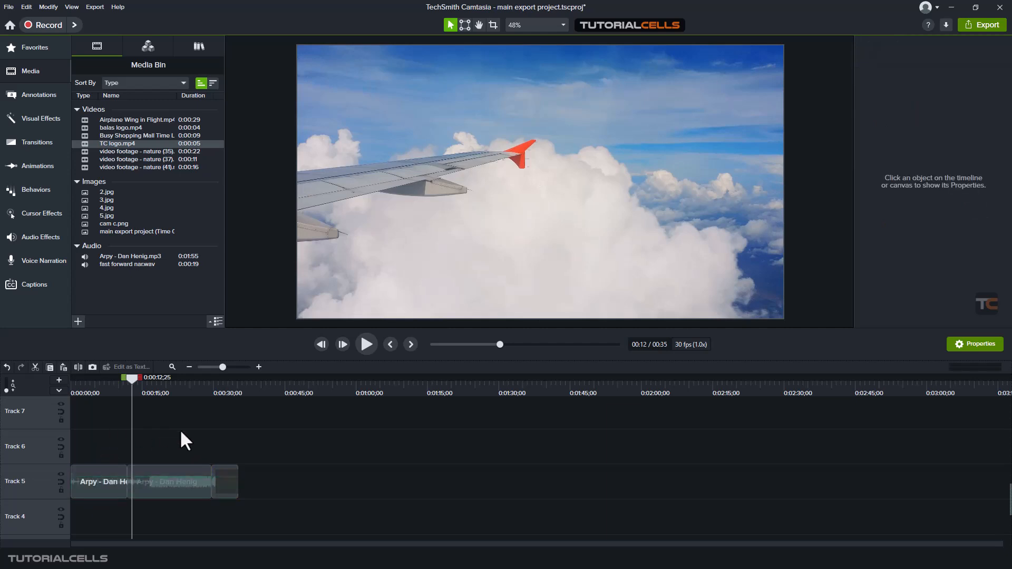
# Place the playhead at 0:00:15;12 and add an exported frame of that moment to the timeline
pyautogui.moveTo(131, 380); pyautogui.dragTo(141, 380)
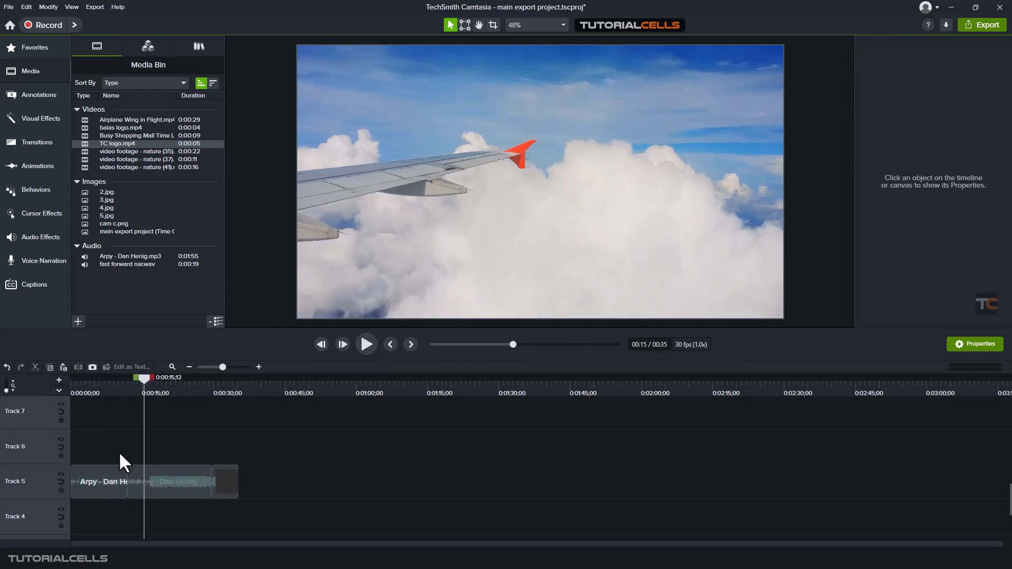
pyautogui.click(158, 487)
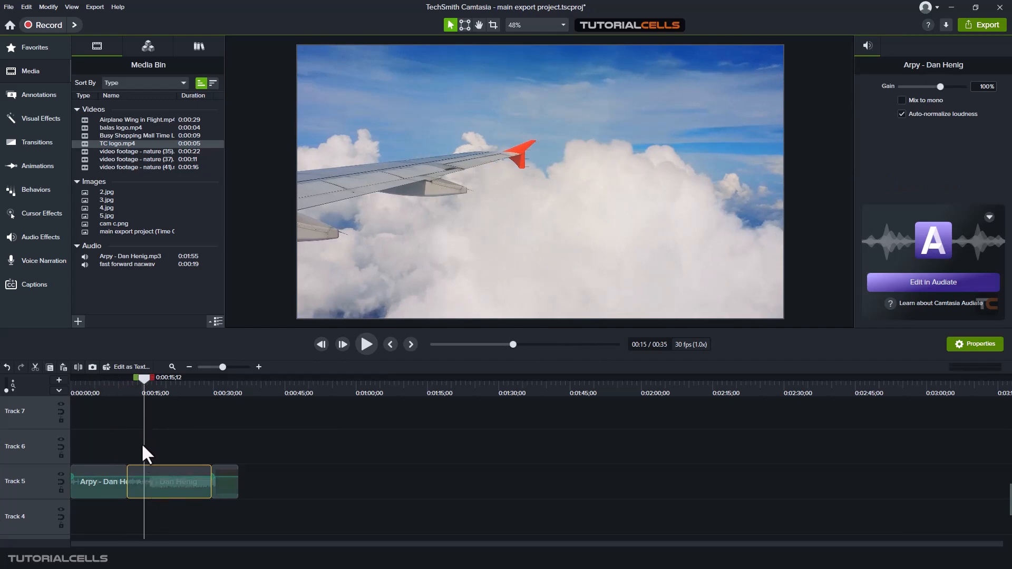
pyautogui.click(93, 368)
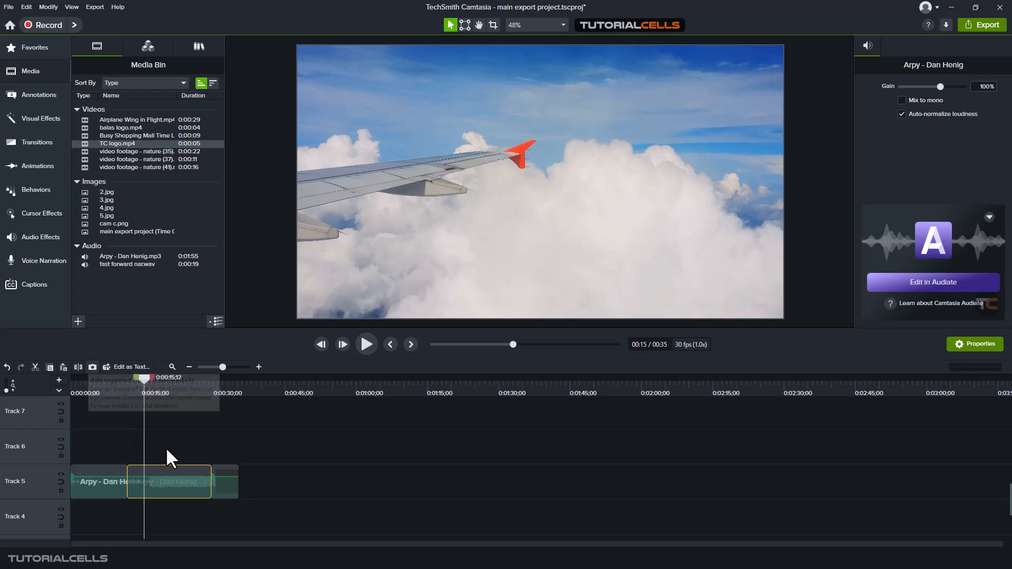
pyautogui.scroll(2, 188, 472)
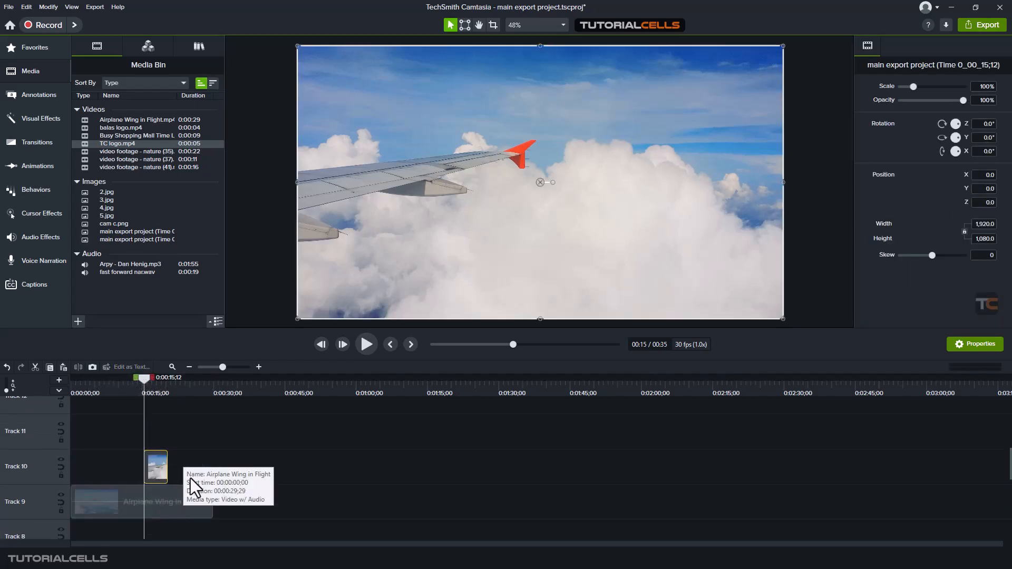
# Delete the Airplane Wing in Flight clip from Track 9 and the exported frame from Track 10
pyautogui.click(168, 505)
pyautogui.scroll(-2, 174, 504)
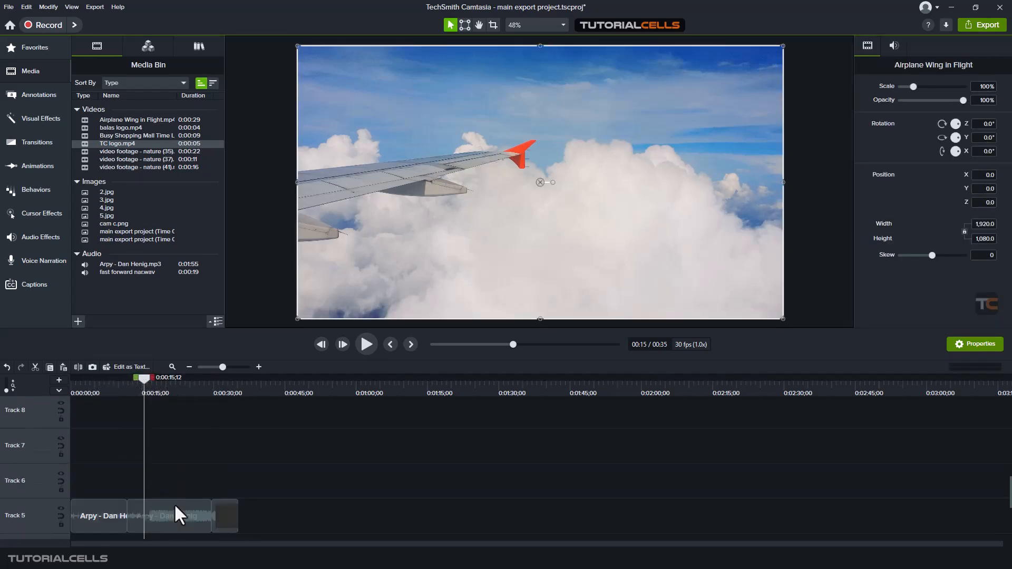
pyautogui.scroll(-7, 176, 505)
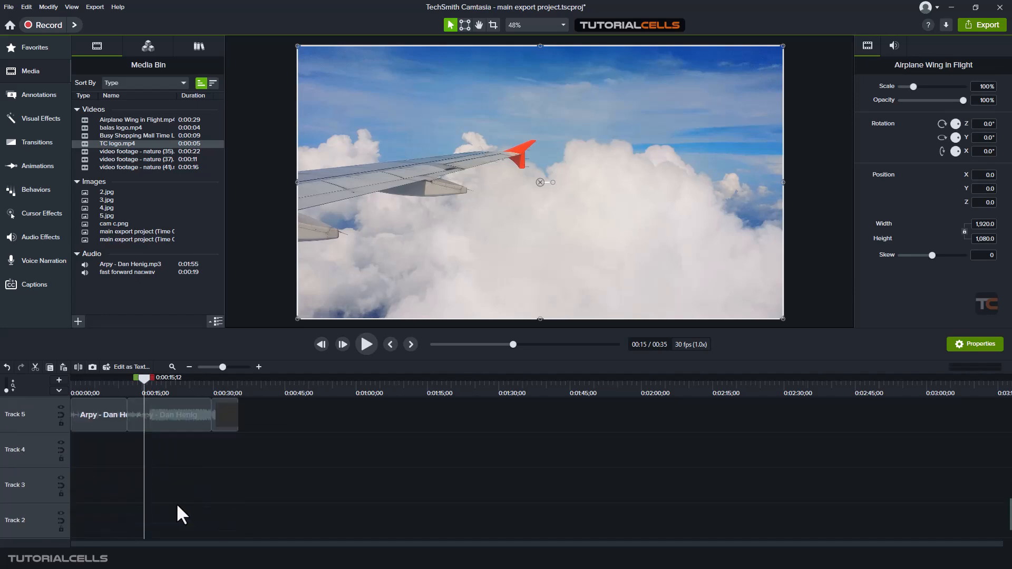
pyautogui.scroll(6, 177, 505)
pyautogui.scroll(4, 177, 503)
pyautogui.scroll(-3, 178, 503)
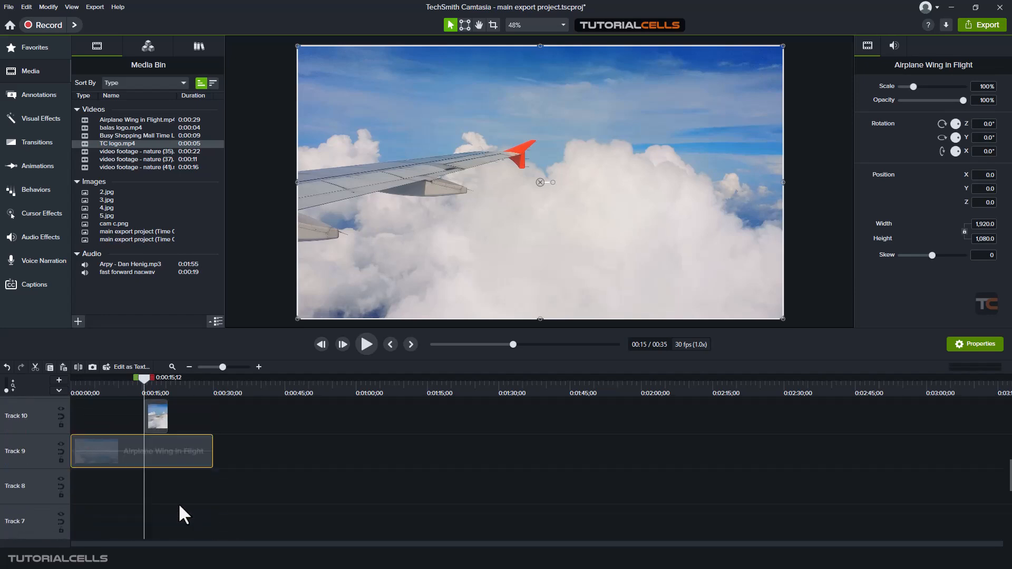
pyautogui.click(157, 417)
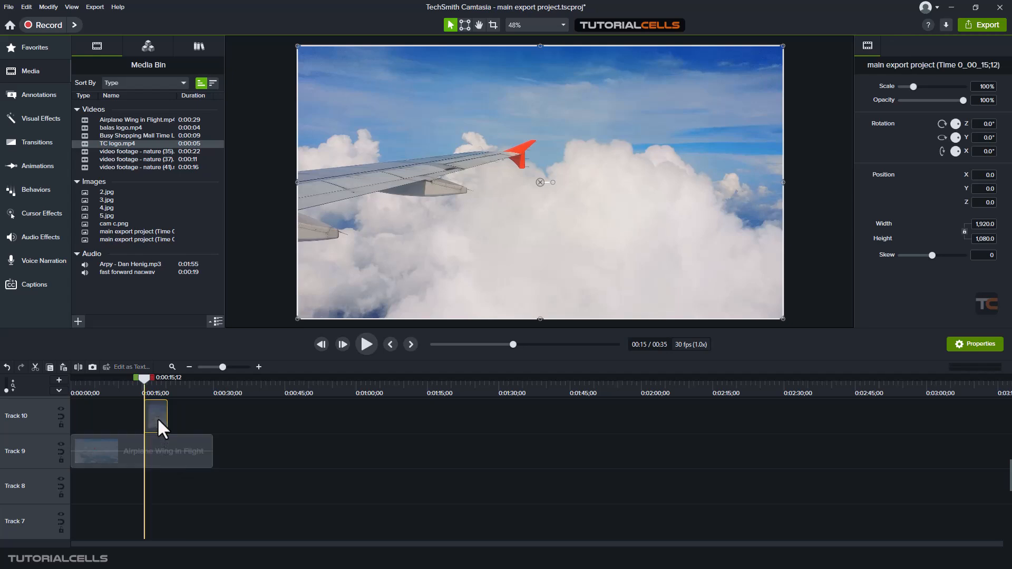
pyautogui.click(182, 454)
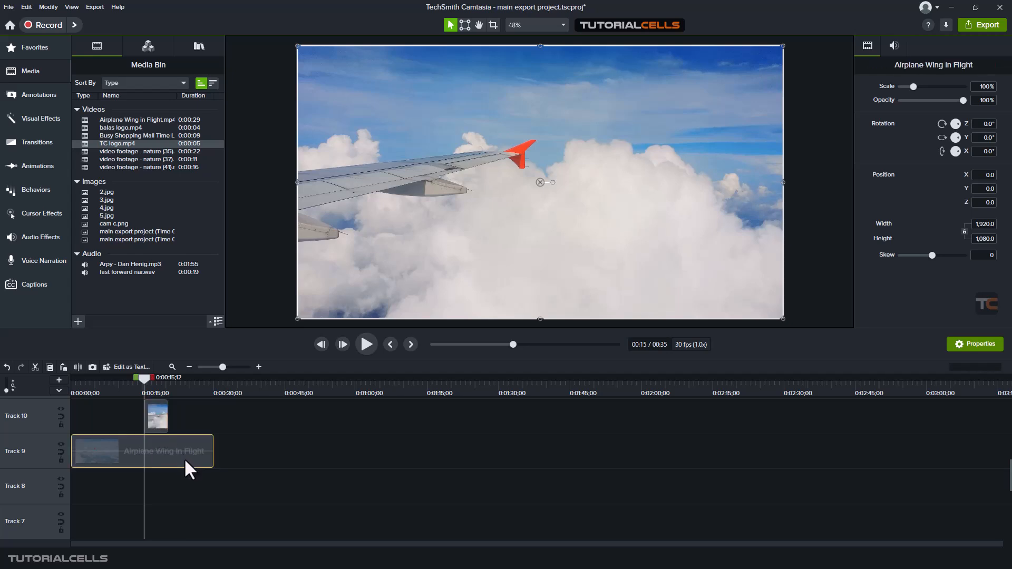
pyautogui.press('Delete')
pyautogui.click(157, 416)
pyautogui.press('Delete')
# Delete both Arpy audio parts and the TC logo clip from Track 5 and check the other tracks for leftover clips
pyautogui.scroll(-4, 156, 447)
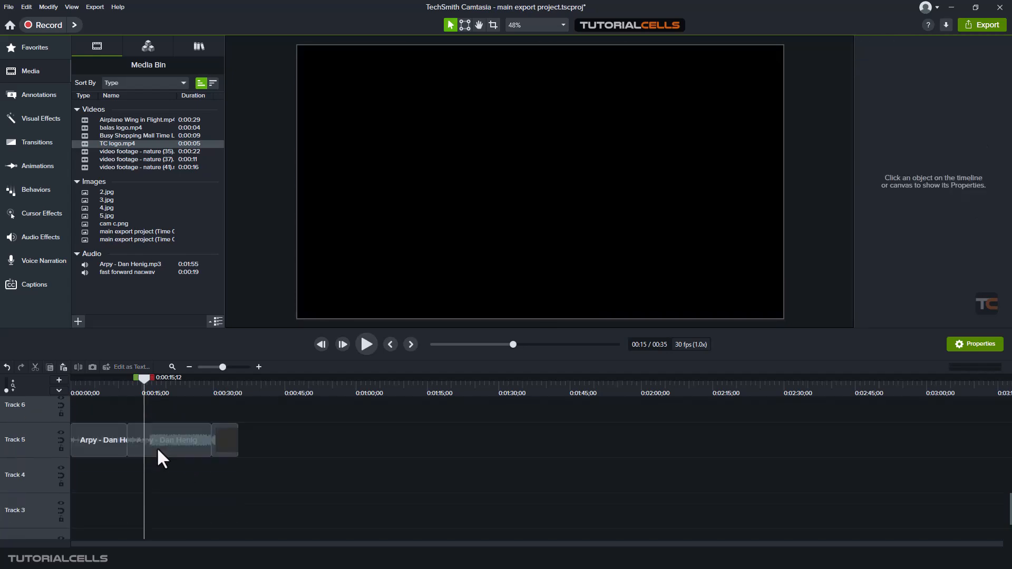
pyautogui.click(161, 452)
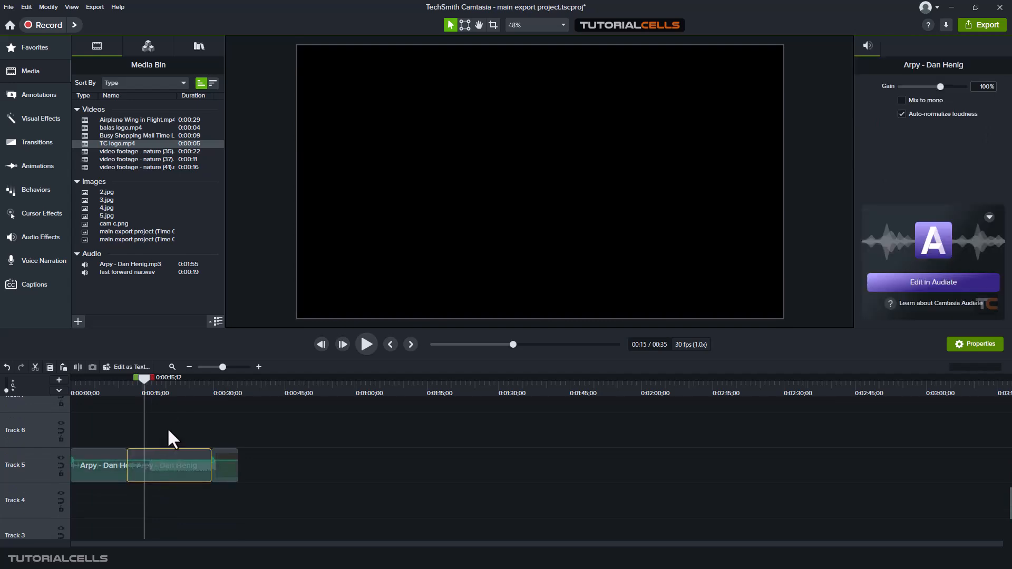
pyautogui.moveTo(267, 423); pyautogui.dragTo(58, 480)
pyautogui.press('Delete')
pyautogui.scroll(10, 113, 459)
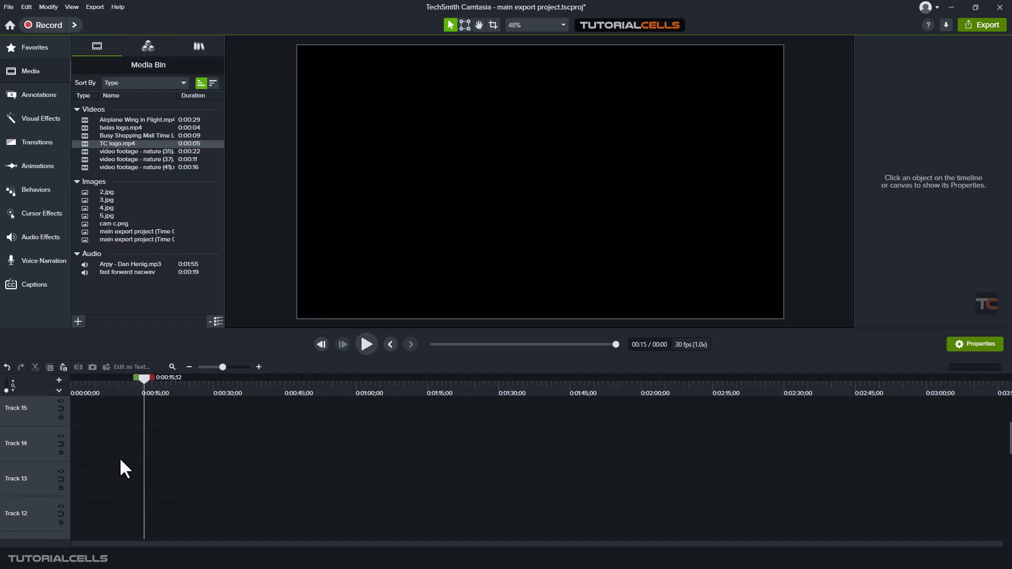
pyautogui.scroll(-5, 113, 484)
pyautogui.scroll(-6, 115, 439)
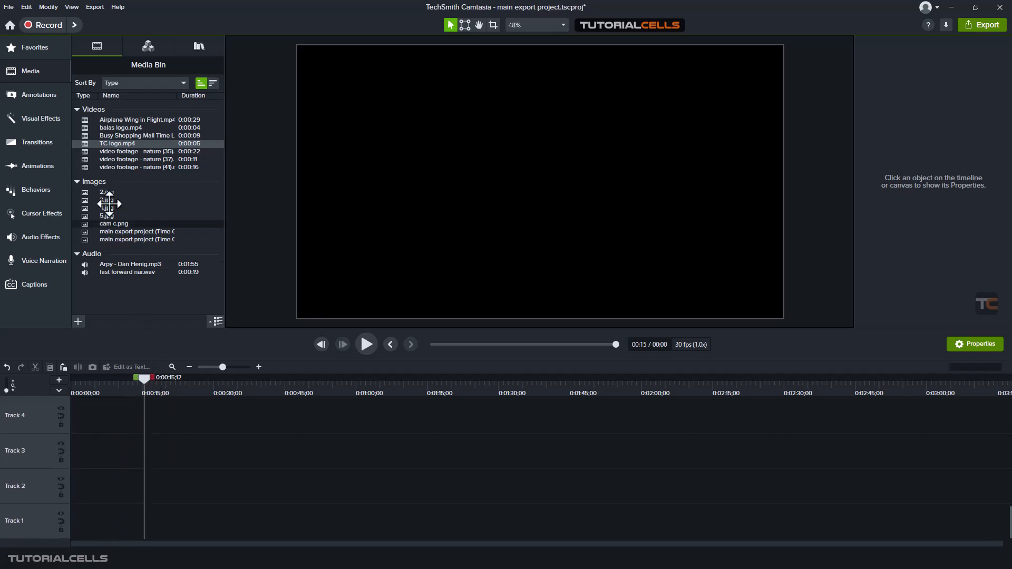
# Add Airplane Wing in Flight.mp4 at the start of Track 3, and move its exported frame past it on Track 4, lengthened to about 0:01:10
pyautogui.moveTo(113, 120); pyautogui.dragTo(59, 450)
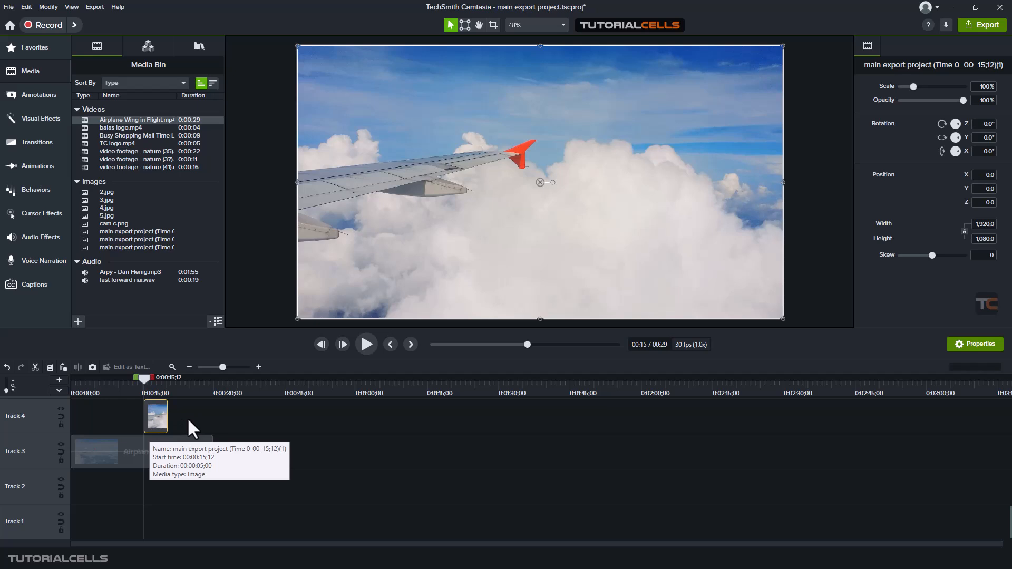
pyautogui.moveTo(156, 416); pyautogui.dragTo(224, 416)
pyautogui.click(245, 389)
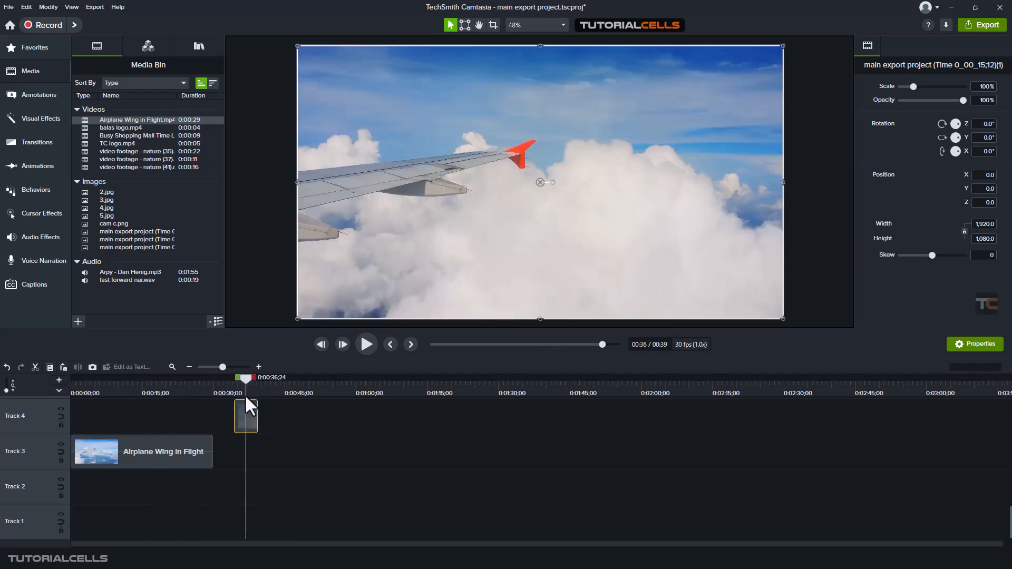
pyautogui.moveTo(255, 414); pyautogui.dragTo(404, 415)
# Delete the exported frame from Track 4 and the Airplane Wing in Flight clip from Track 3
pyautogui.press('Delete')
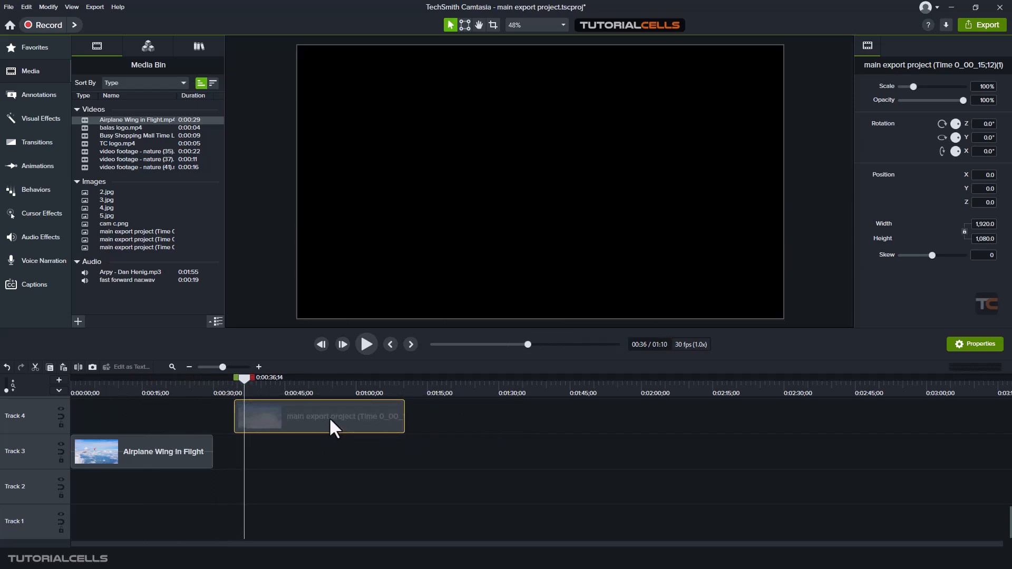
pyautogui.click(185, 449)
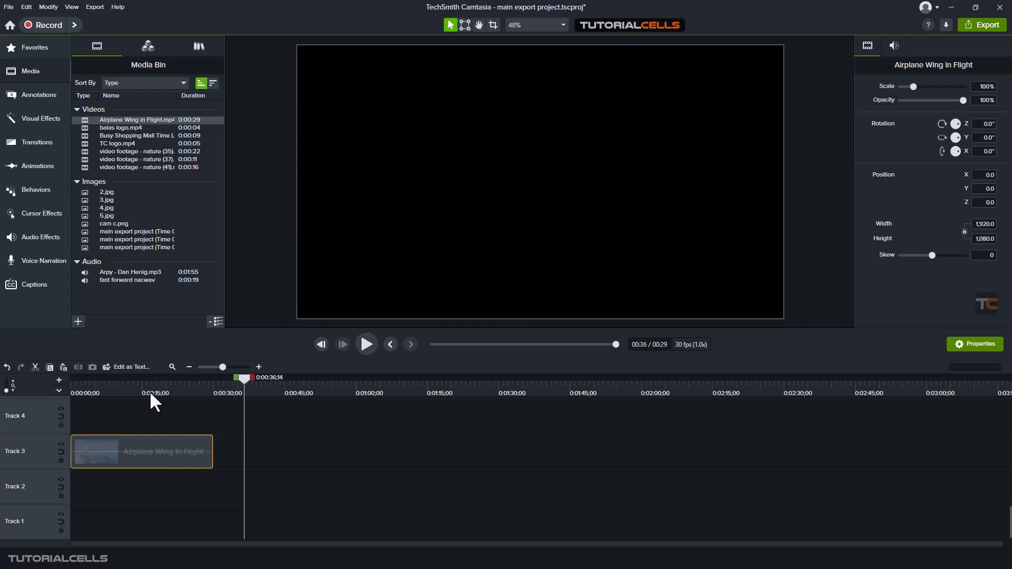
pyautogui.press('Delete')
# Place TC logo.mp4 on Track 3 at about 0:00:27 and preview the playback from 0:00:30;16
pyautogui.moveTo(122, 142); pyautogui.dragTo(204, 450)
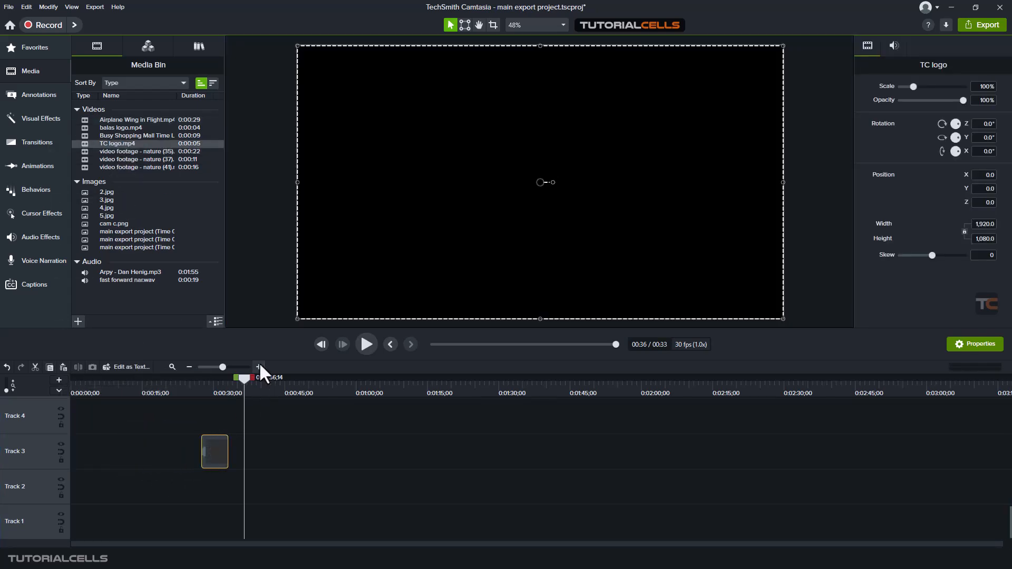
pyautogui.click(259, 367)
pyautogui.click(389, 386)
pyautogui.moveTo(388, 387); pyautogui.dragTo(407, 387)
pyautogui.click(530, 417)
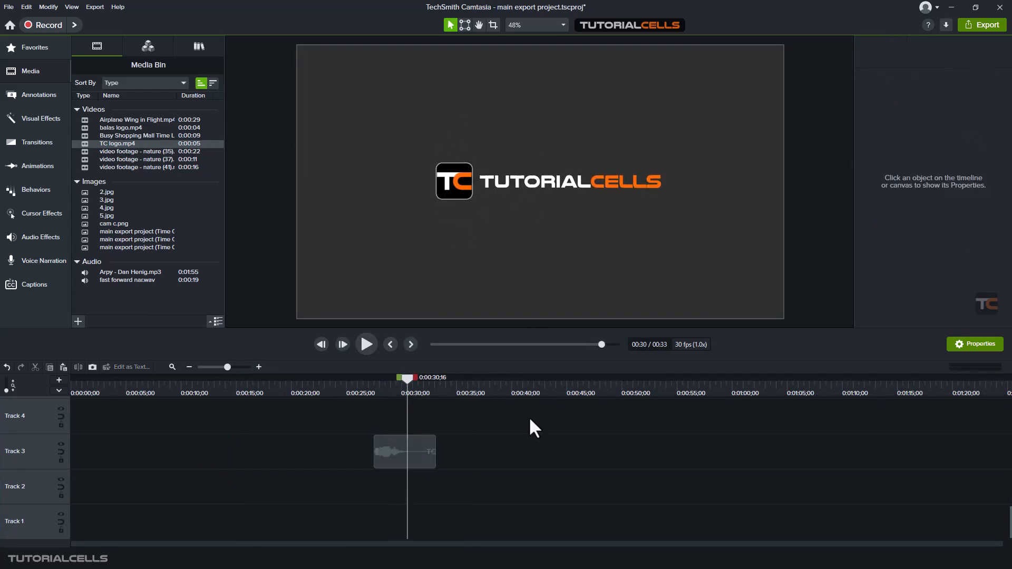
pyautogui.click(367, 345)
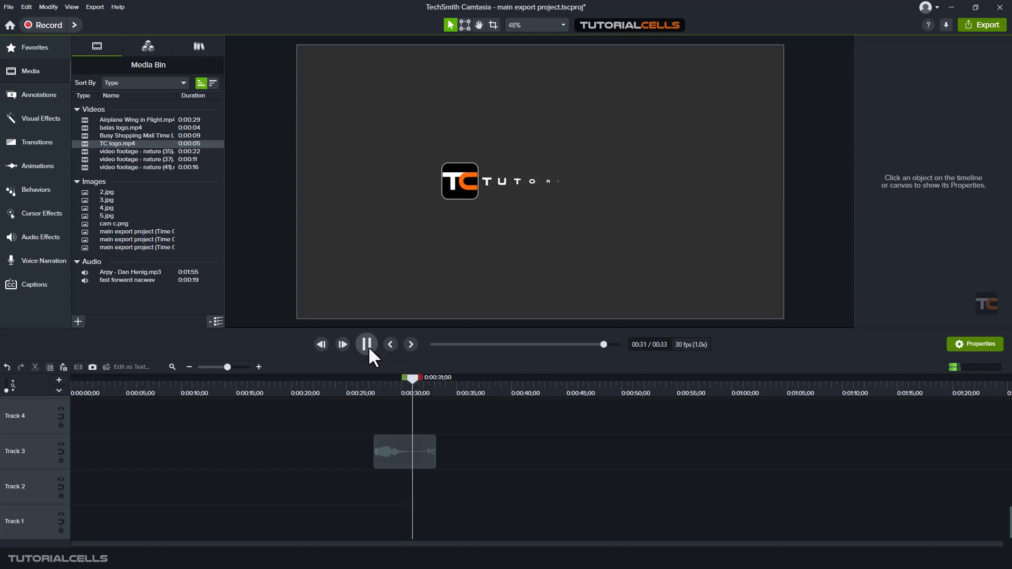
pyautogui.click(368, 345)
# Place the playhead at 0:00:29;28 on the TC logo clip and add an exported frame of that moment to the timeline
pyautogui.moveTo(421, 392); pyautogui.dragTo(400, 388)
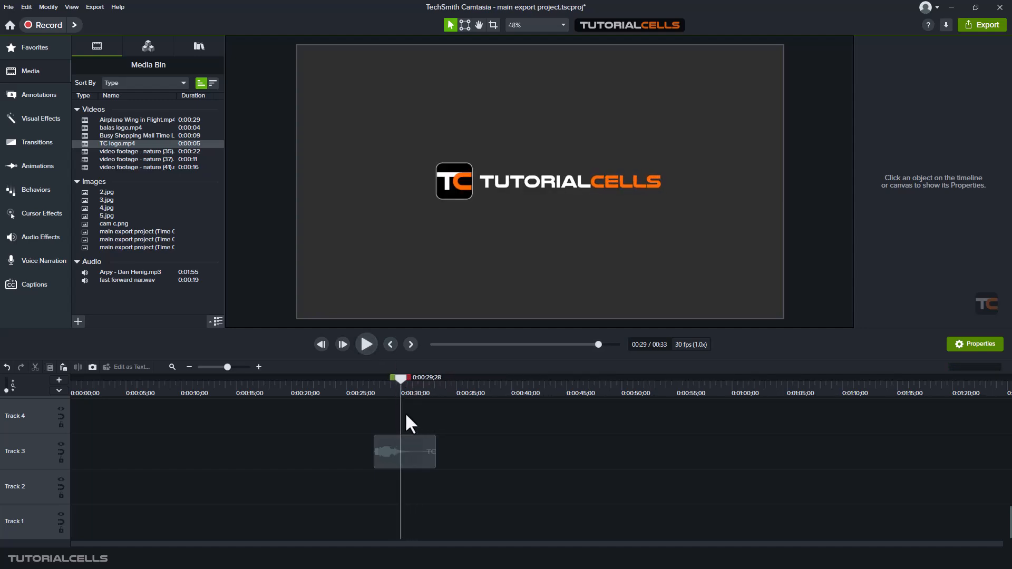
pyautogui.click(397, 442)
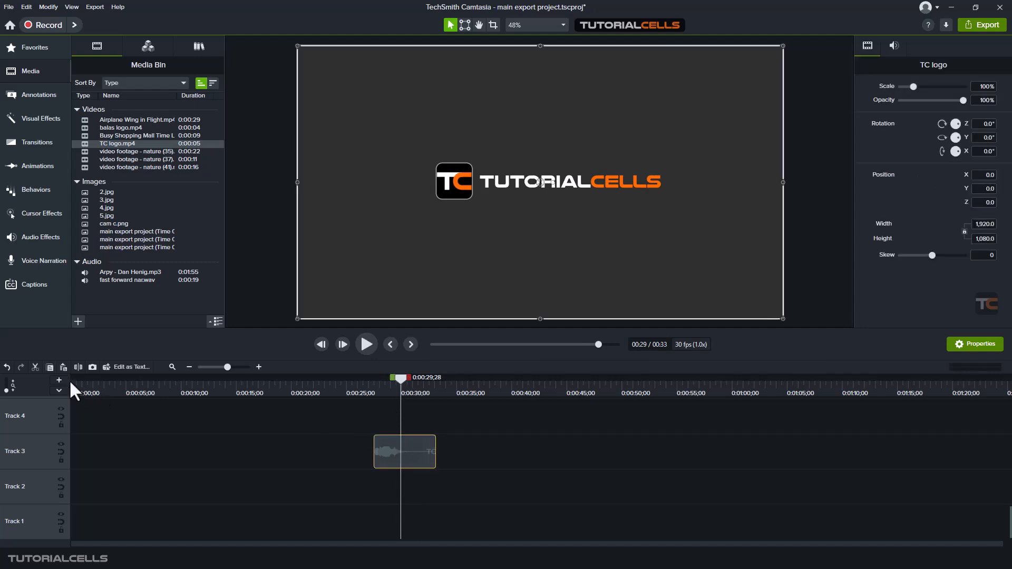
pyautogui.click(206, 442)
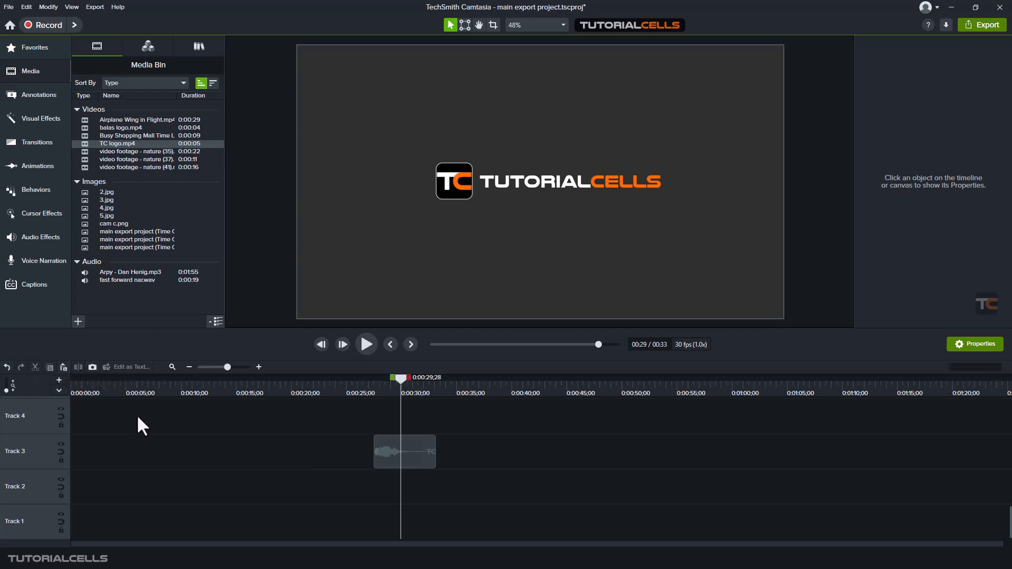
pyautogui.click(411, 452)
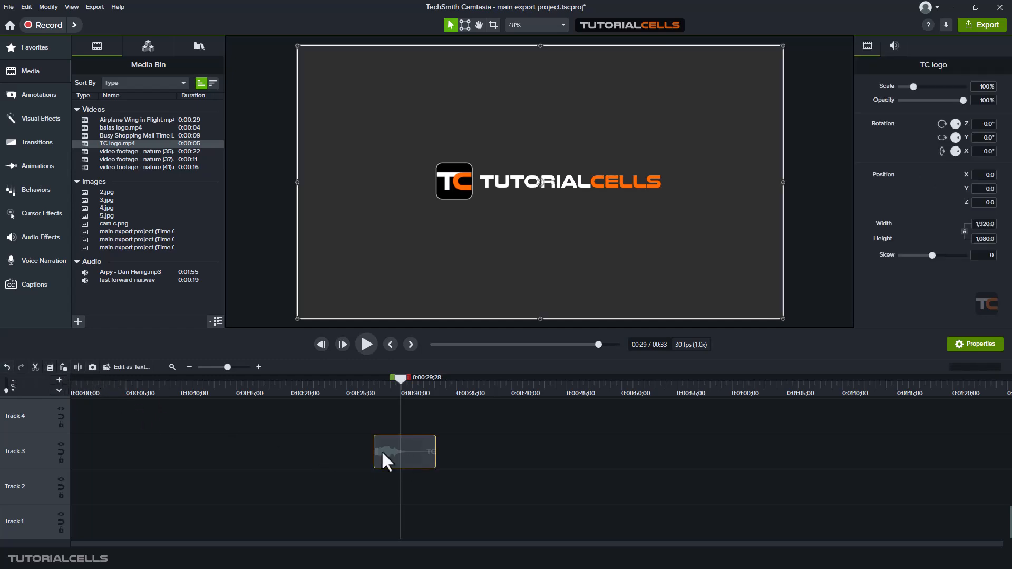
pyautogui.click(90, 370)
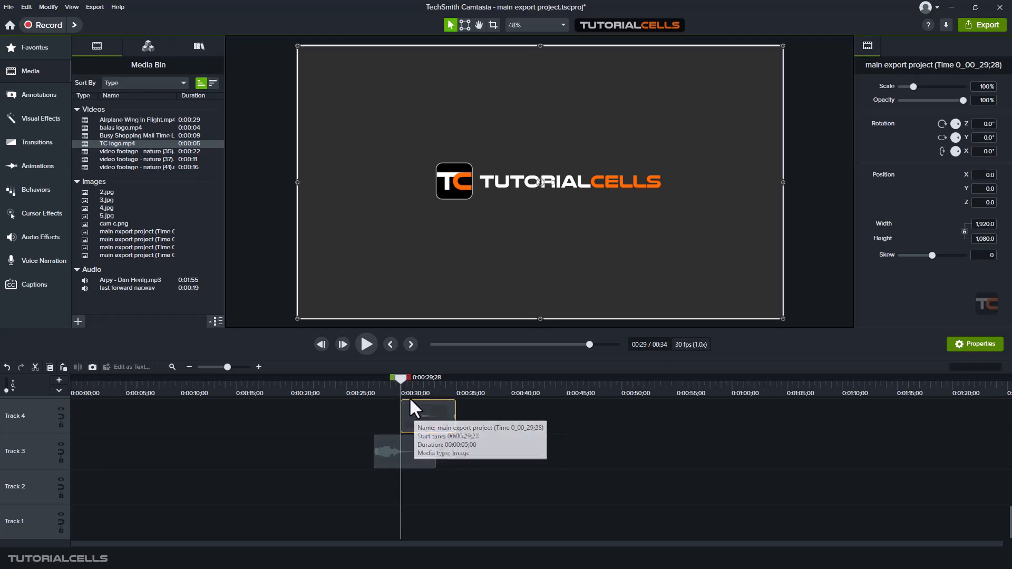
# Move the exported frame on Track 4 past the TC logo clip and extend its duration at both ends
pyautogui.moveTo(401, 380); pyautogui.dragTo(418, 381)
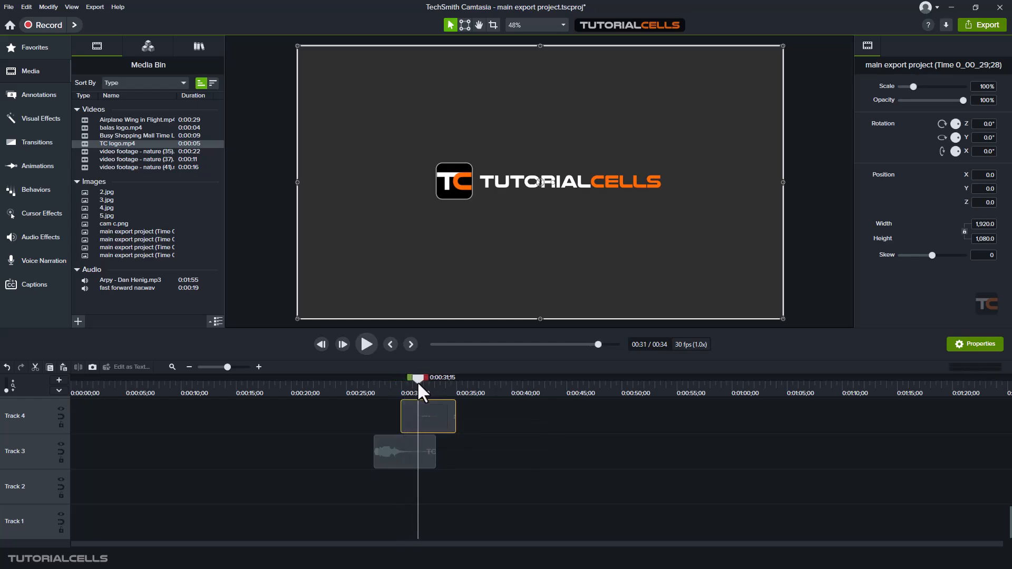
pyautogui.click(399, 441)
pyautogui.moveTo(428, 418); pyautogui.dragTo(479, 420)
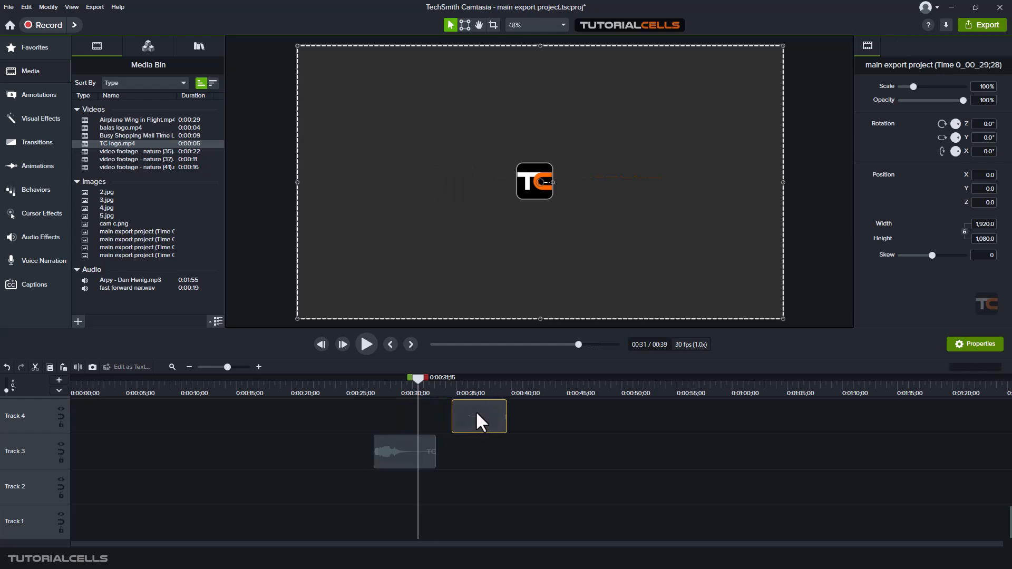
pyautogui.moveTo(419, 379); pyautogui.dragTo(519, 421)
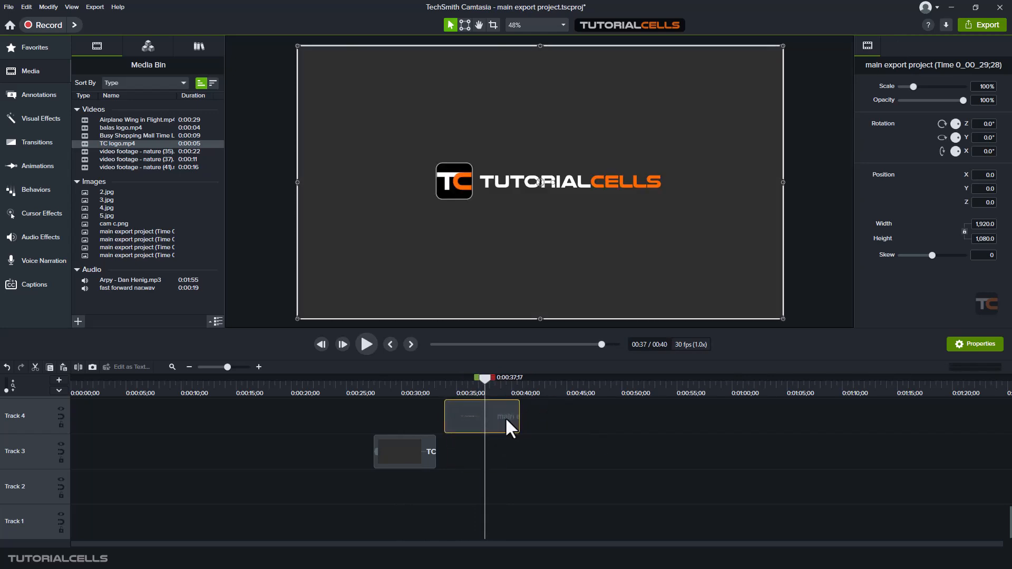
# Delete the exported frame from Track 4 and scrub through the TC logo clip, stopping at 0:00:30;15
pyautogui.press('Delete')
pyautogui.moveTo(413, 392); pyautogui.dragTo(390, 391)
pyautogui.click(413, 451)
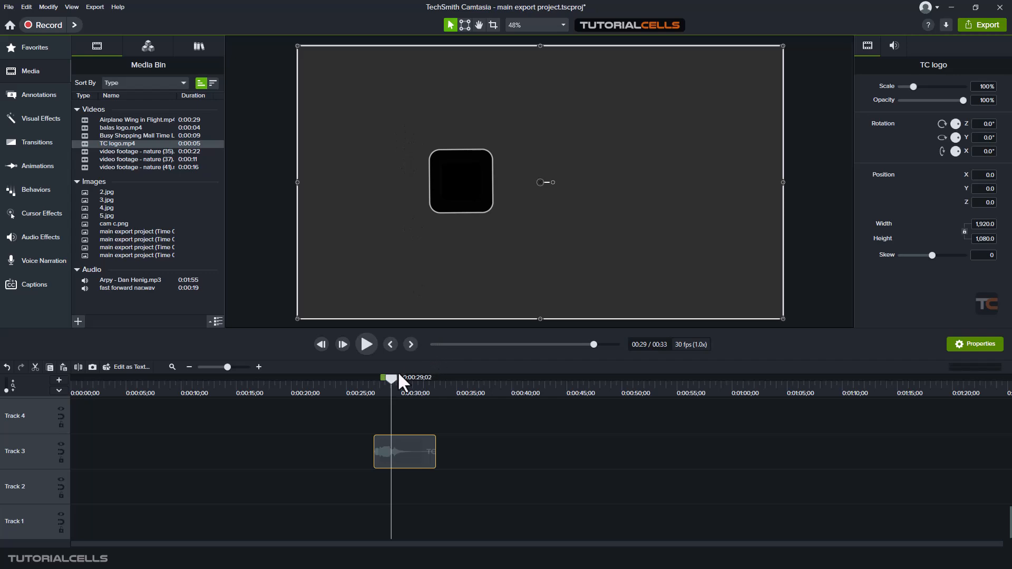
pyautogui.moveTo(397, 377)
pyautogui.mouseDown()
pyautogui.moveTo(388, 377)
pyautogui.moveTo(417, 381)
pyautogui.moveTo(381, 383)
pyautogui.moveTo(396, 384)
pyautogui.mouseUp()
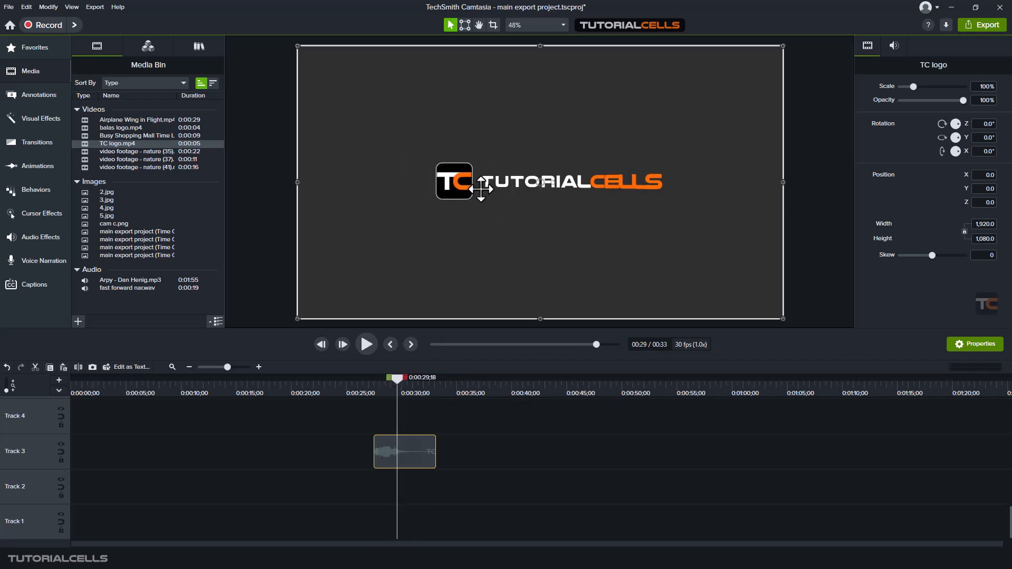
pyautogui.click(399, 383)
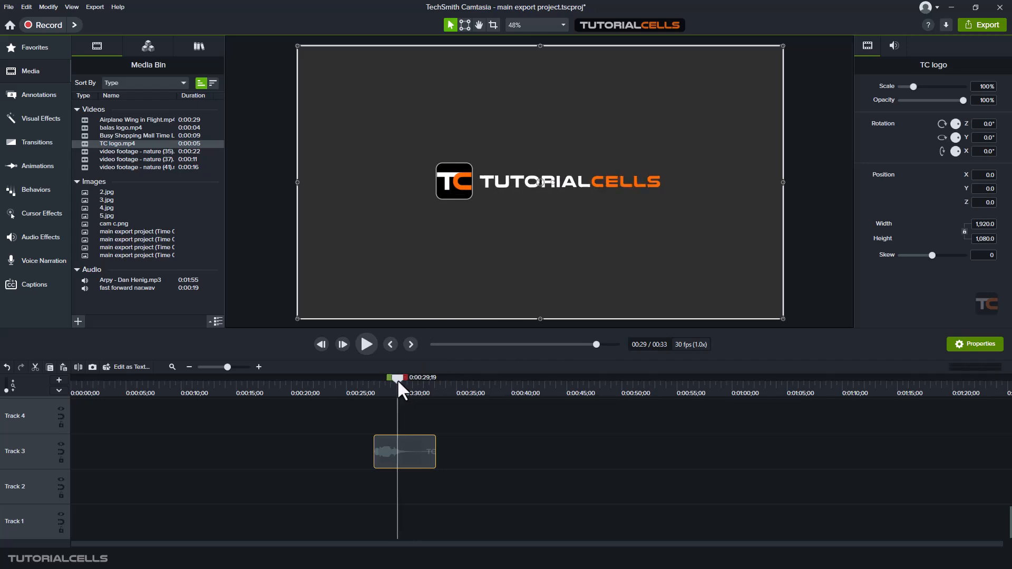
pyautogui.moveTo(397, 379)
pyautogui.mouseDown()
pyautogui.moveTo(417, 379)
pyautogui.moveTo(372, 379)
pyautogui.moveTo(406, 379)
pyautogui.mouseUp()
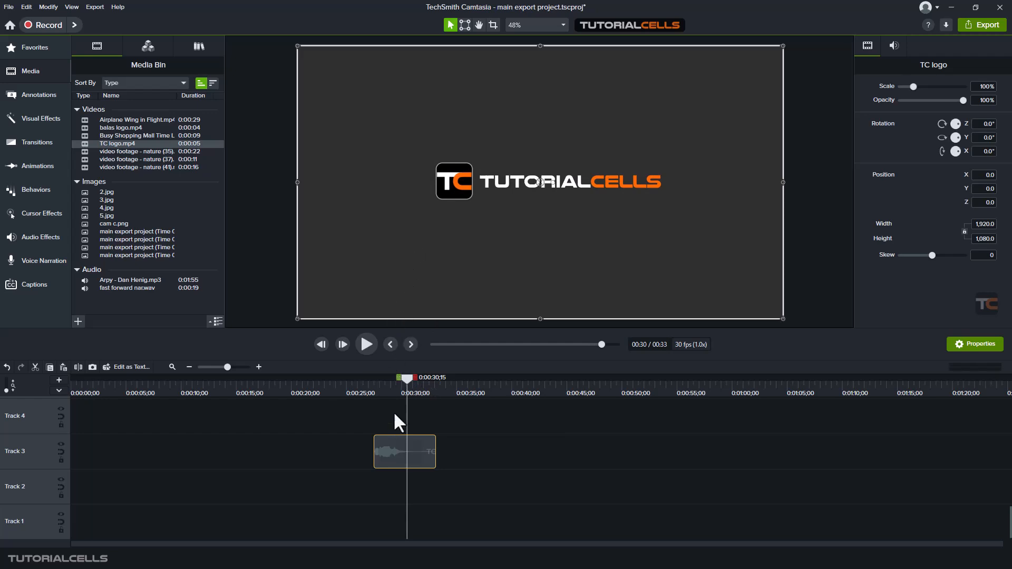
# Move the TC logo clip to about 0:00:04 on Track 3 and place the playhead at 0:00:05;21
pyautogui.moveTo(388, 448); pyautogui.dragTo(125, 452)
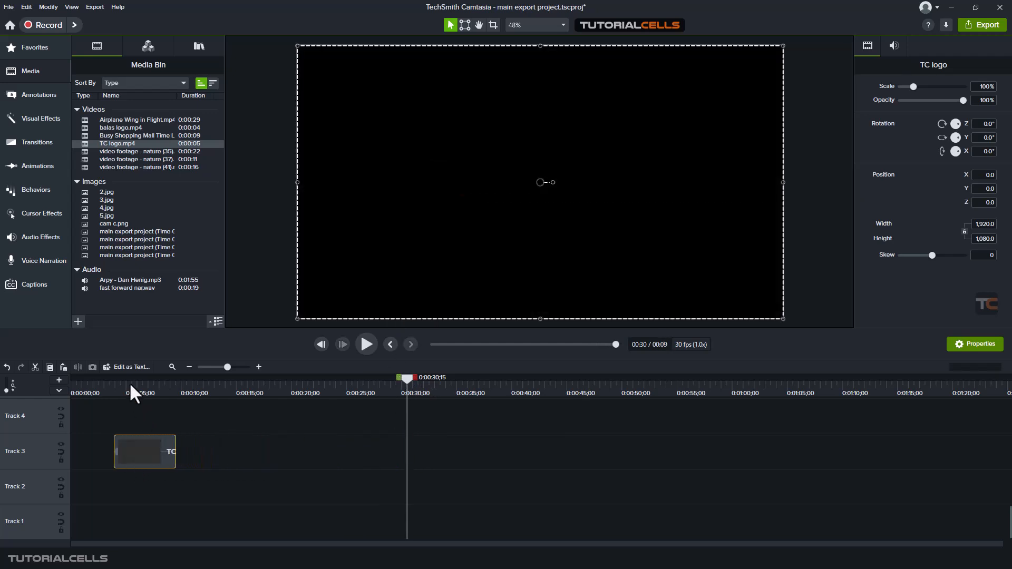
pyautogui.click(126, 382)
pyautogui.moveTo(126, 385); pyautogui.dragTo(133, 385)
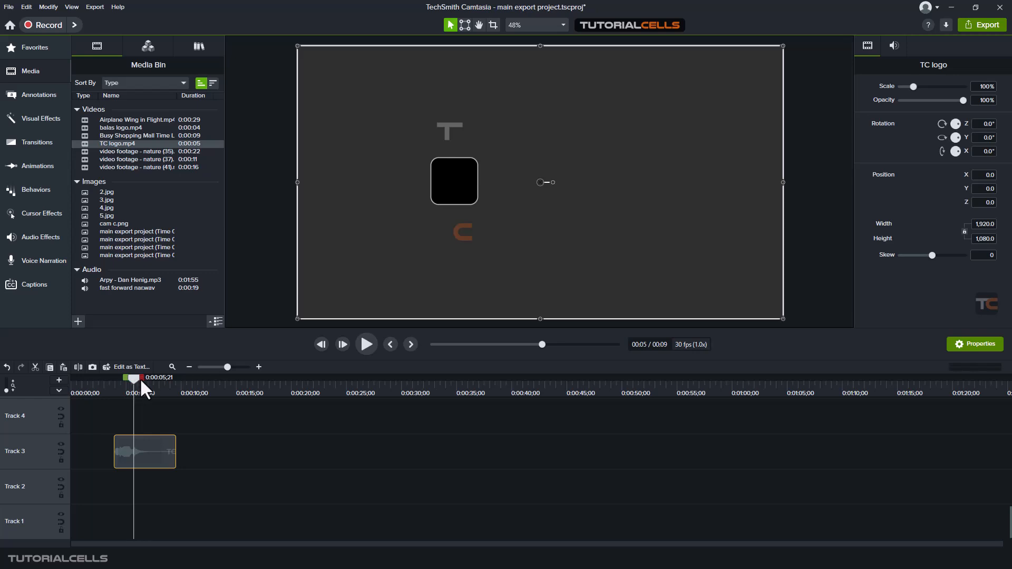
# Select the timeline range from 0:00:05;21 to about 0:00:09 and preview the playback within it
pyautogui.moveTo(140, 378); pyautogui.dragTo(178, 380)
pyautogui.click(369, 342)
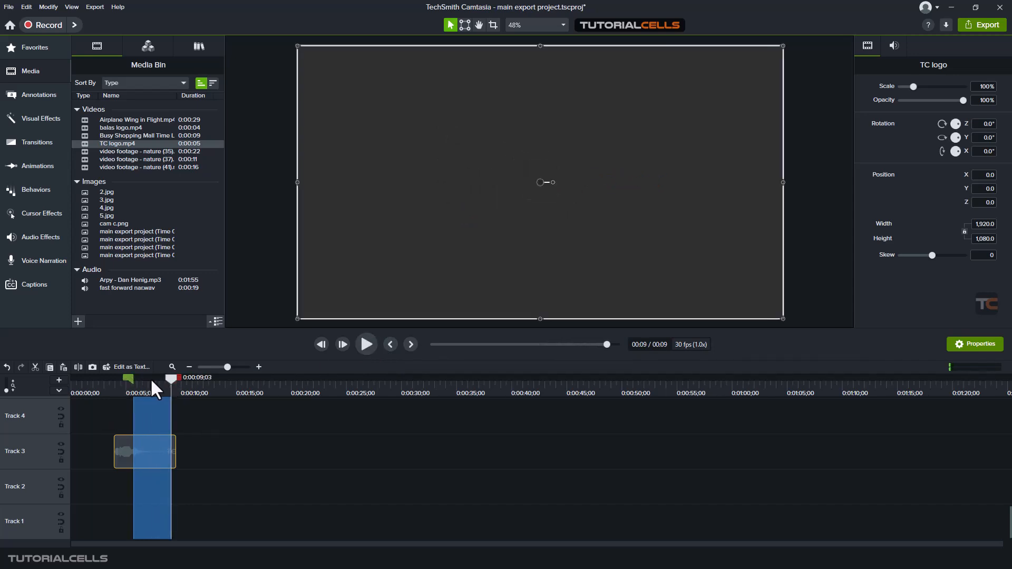
pyautogui.click(360, 343)
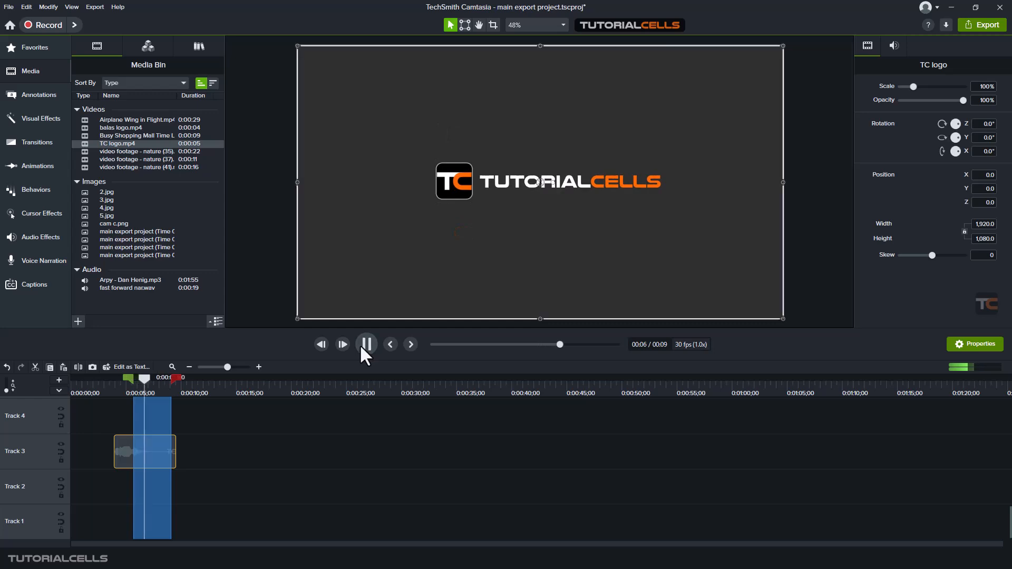
pyautogui.click(360, 344)
# Widen the timeline selection at both ends and reset it to the playhead
pyautogui.moveTo(175, 379); pyautogui.dragTo(217, 377)
pyautogui.moveTo(128, 378); pyautogui.dragTo(116, 378)
pyautogui.click(143, 378)
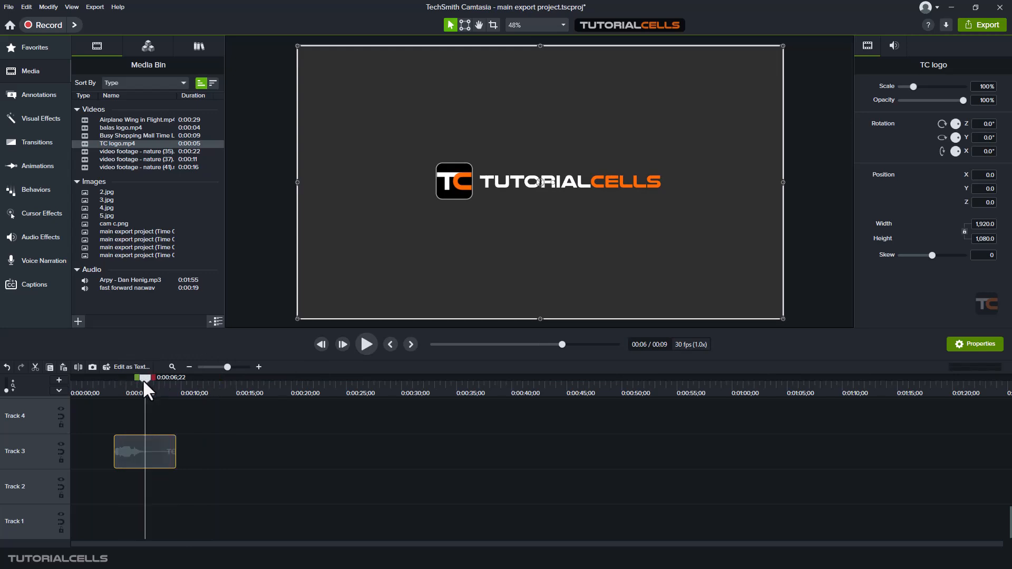
# Select the whole TC logo clip range from 0:00:03;28 to 0:00:09;17 and play it through
pyautogui.moveTo(144, 378)
pyautogui.mouseDown()
pyautogui.moveTo(160, 380)
pyautogui.moveTo(103, 378)
pyautogui.moveTo(203, 376)
pyautogui.moveTo(182, 375)
pyautogui.mouseUp()
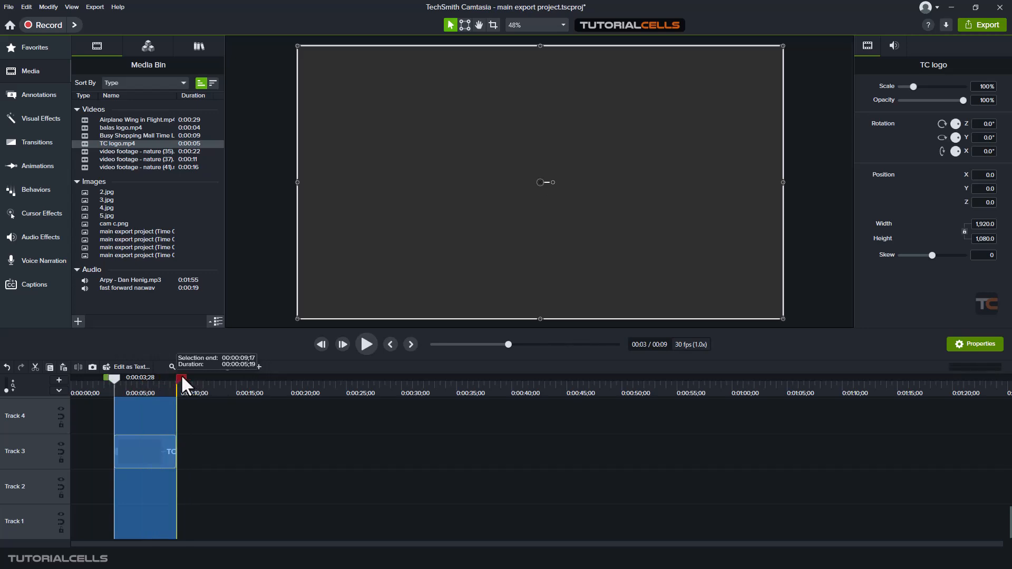
pyautogui.click(359, 346)
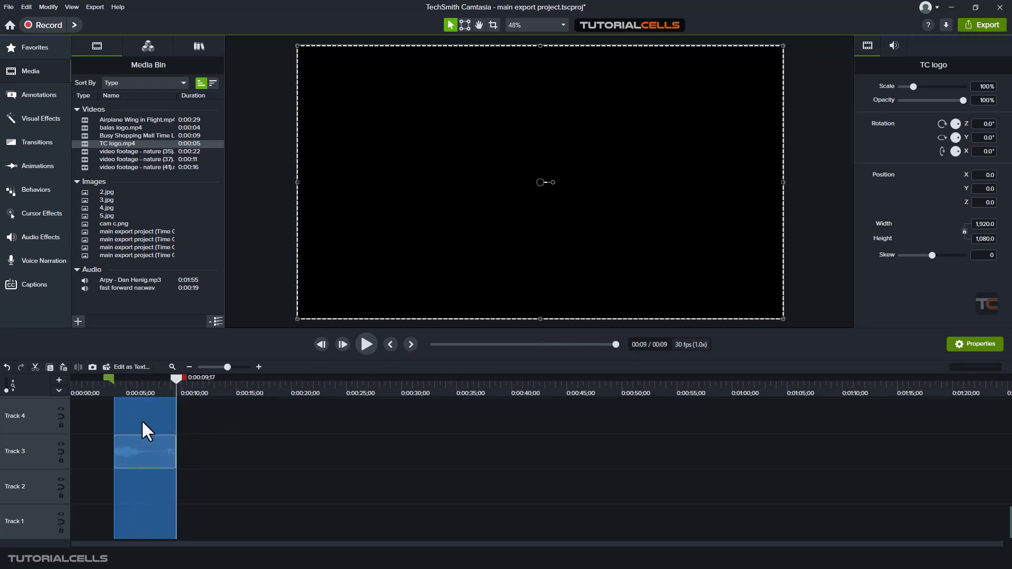
# View the commands available for the selected range, and clear the selection with the playhead at 0:00:06;21
pyautogui.rightClick(141, 420)
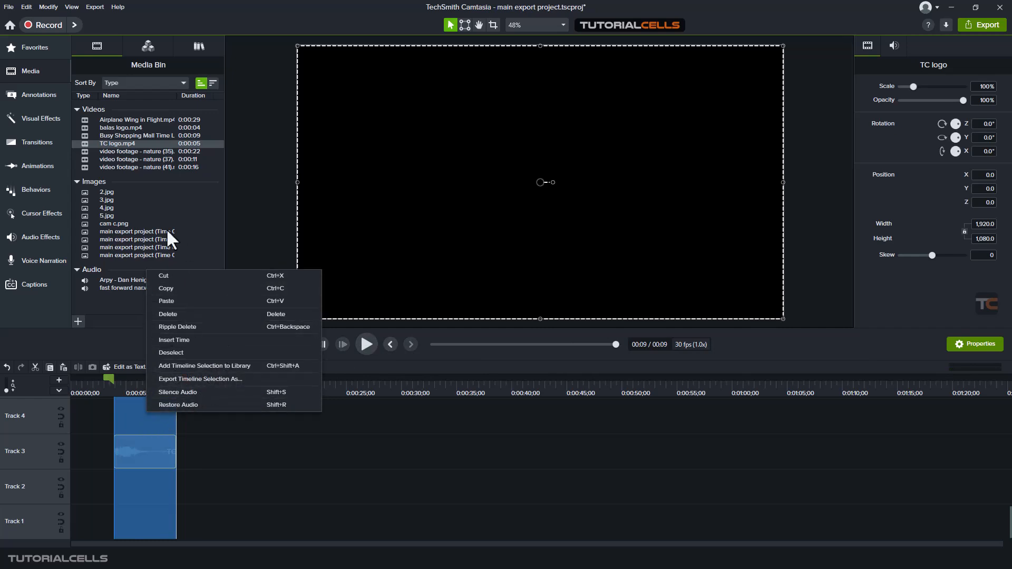
pyautogui.click(200, 435)
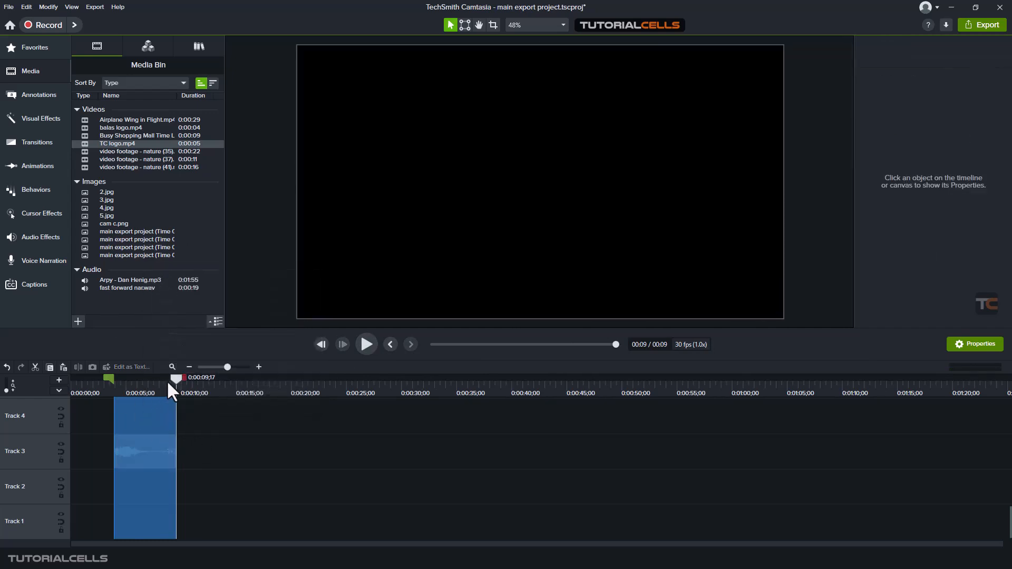
pyautogui.moveTo(173, 378); pyautogui.dragTo(145, 381)
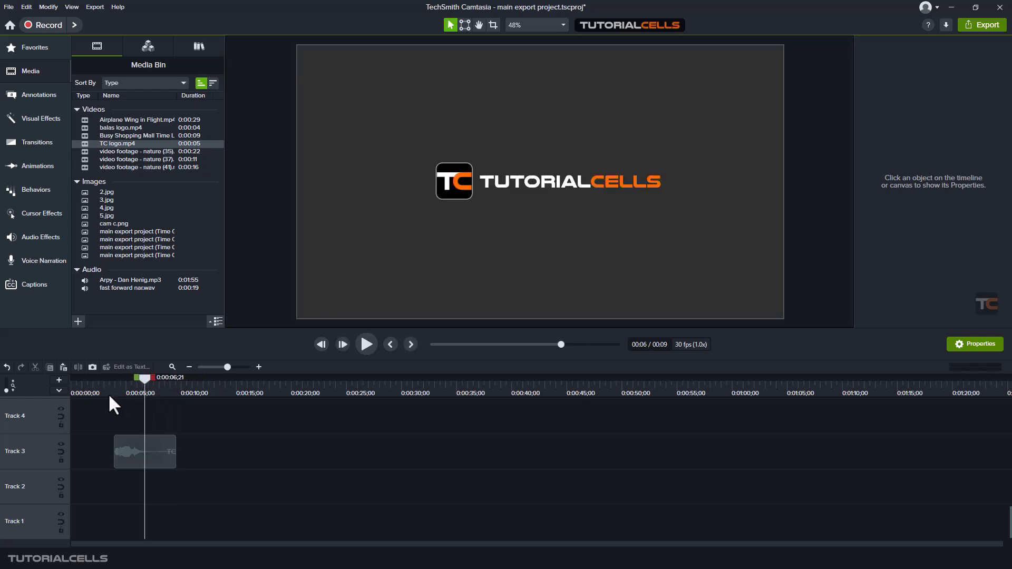
# Shrink the height of all timeline tracks to review them together, and restore the larger height around Tracks 1 to 4
pyautogui.scroll(2, 34, 423)
pyautogui.scroll(-2, 35, 424)
pyautogui.moveTo(6, 390); pyautogui.dragTo(8, 391)
pyautogui.scroll(7, 28, 432)
pyautogui.scroll(-2, 28, 432)
pyautogui.scroll(-3, 79, 442)
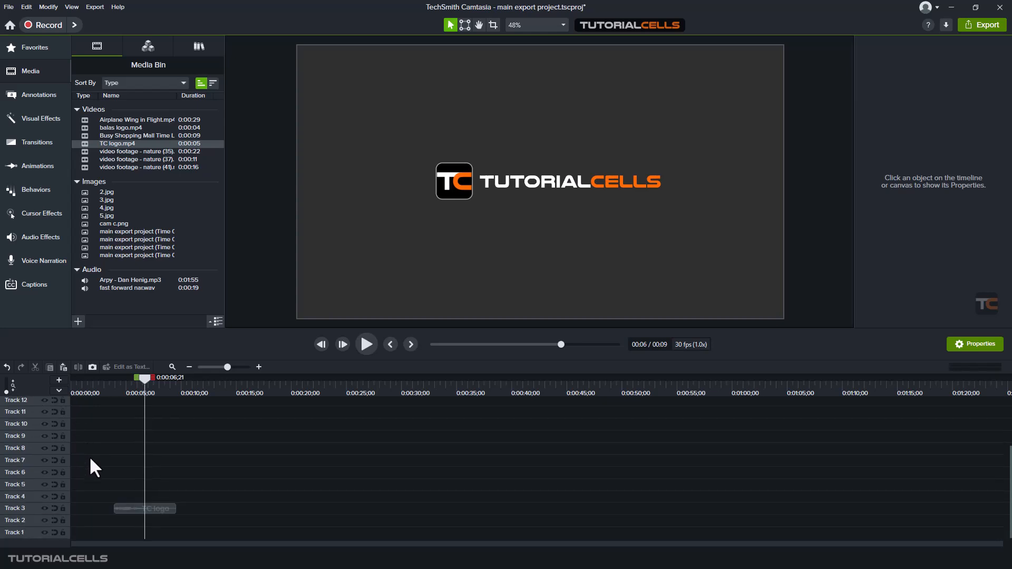
pyautogui.moveTo(5, 391); pyautogui.dragTo(5, 389)
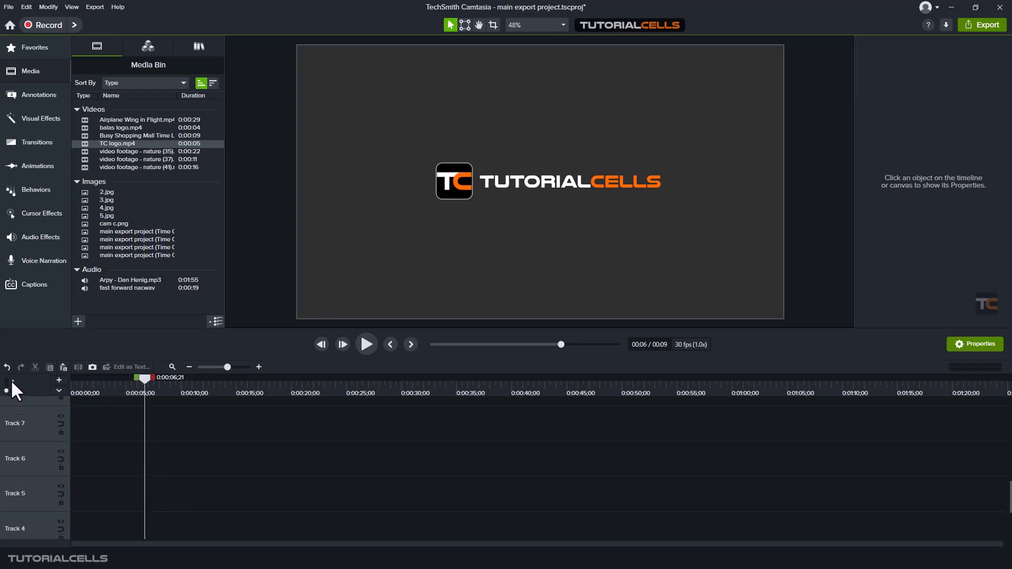
pyautogui.scroll(-3, 99, 453)
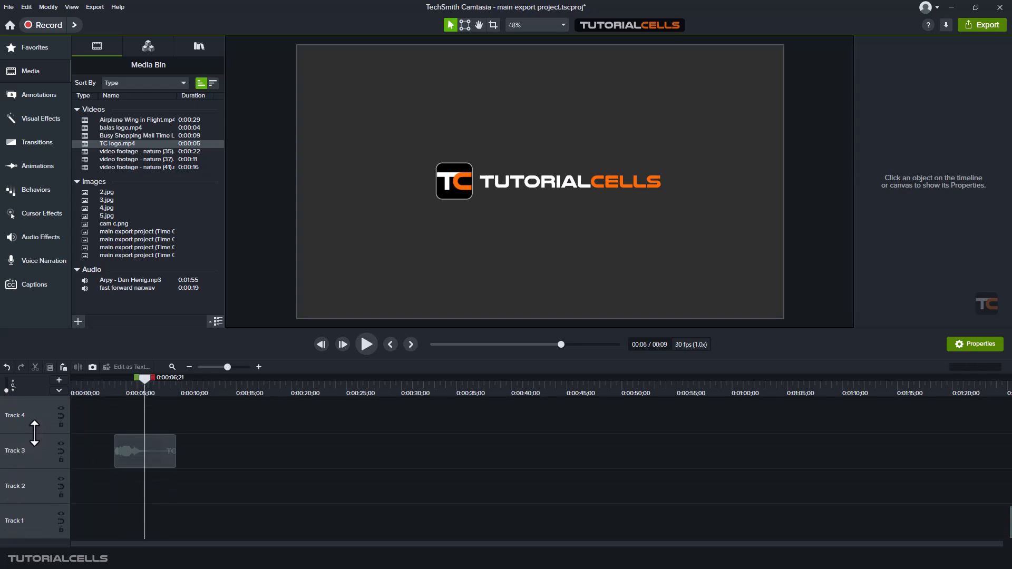
# Reduce the height of Track 3 slightly and view the commands available for the track
pyautogui.moveTo(35, 433)
pyautogui.mouseDown()
pyautogui.moveTo(37, 417)
pyautogui.moveTo(43, 464)
pyautogui.moveTo(42, 414)
pyautogui.moveTo(42, 434)
pyautogui.mouseUp()
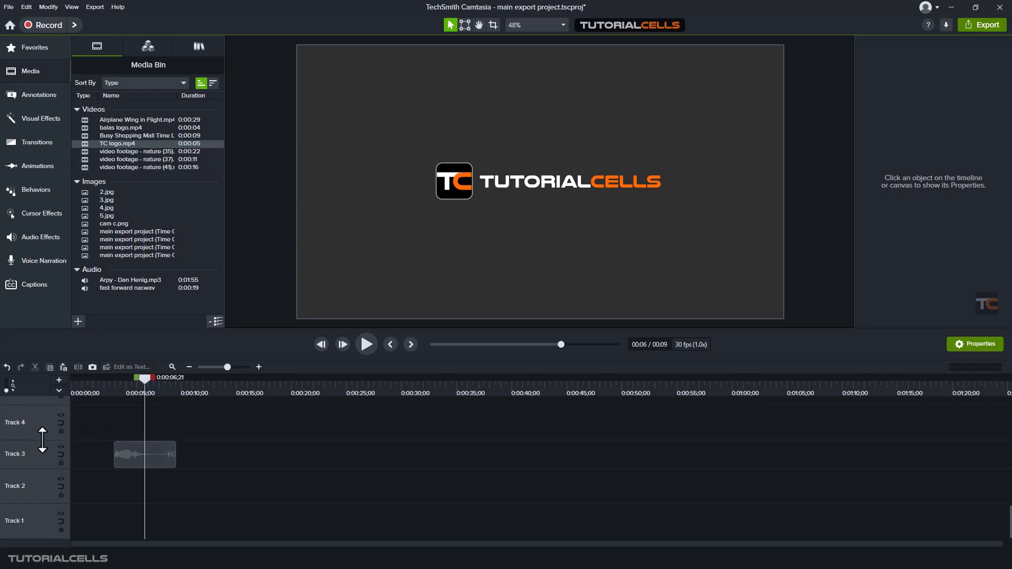
pyautogui.rightClick(37, 451)
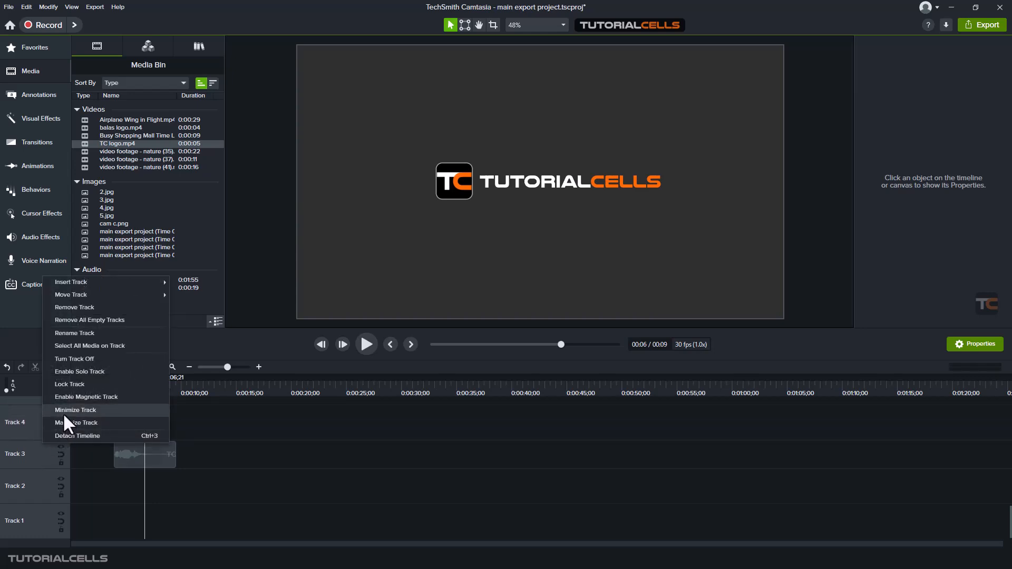
pyautogui.click(34, 441)
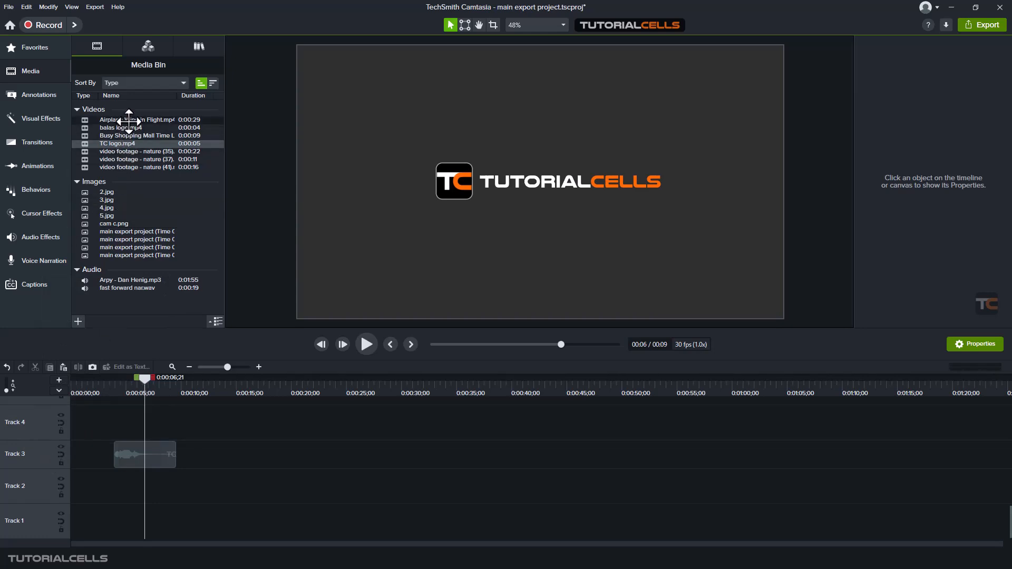
# Add the Airplane Wing in Flight video to Track 2 and the image 4.jpg to Track 1
pyautogui.moveTo(129, 122); pyautogui.dragTo(160, 488)
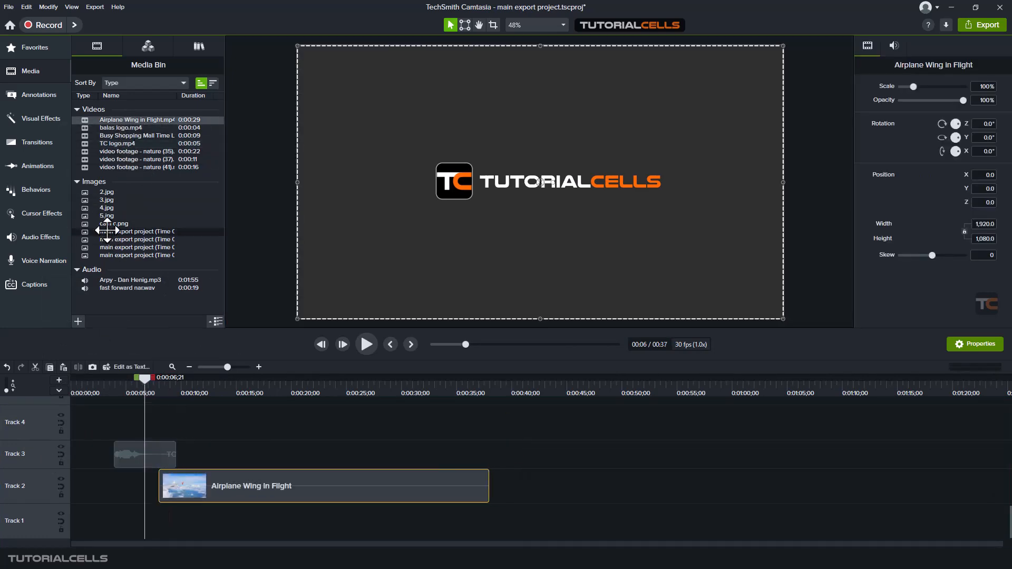
pyautogui.moveTo(107, 208); pyautogui.dragTo(465, 522)
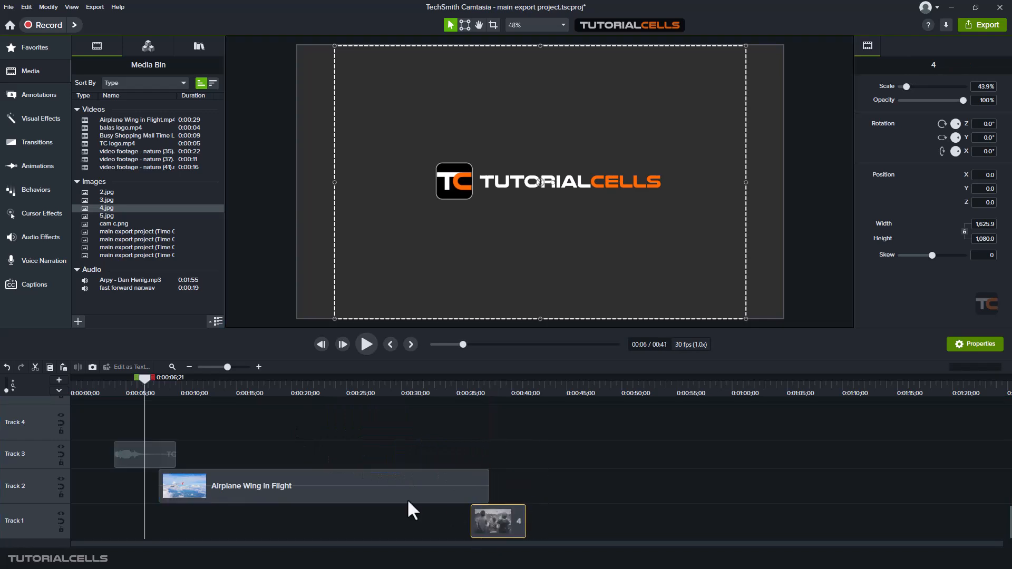
# Hide Track 3 and check the canvas with the playhead at 0:00:07;08, and make the track visible again
pyautogui.click(62, 447)
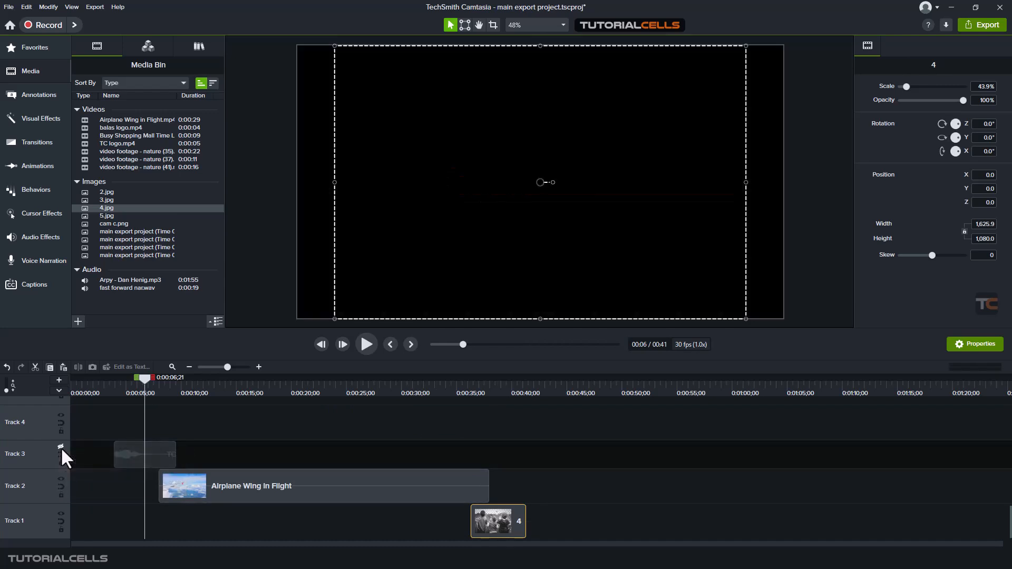
pyautogui.moveTo(147, 388)
pyautogui.mouseDown()
pyautogui.moveTo(118, 389)
pyautogui.moveTo(151, 388)
pyautogui.mouseUp()
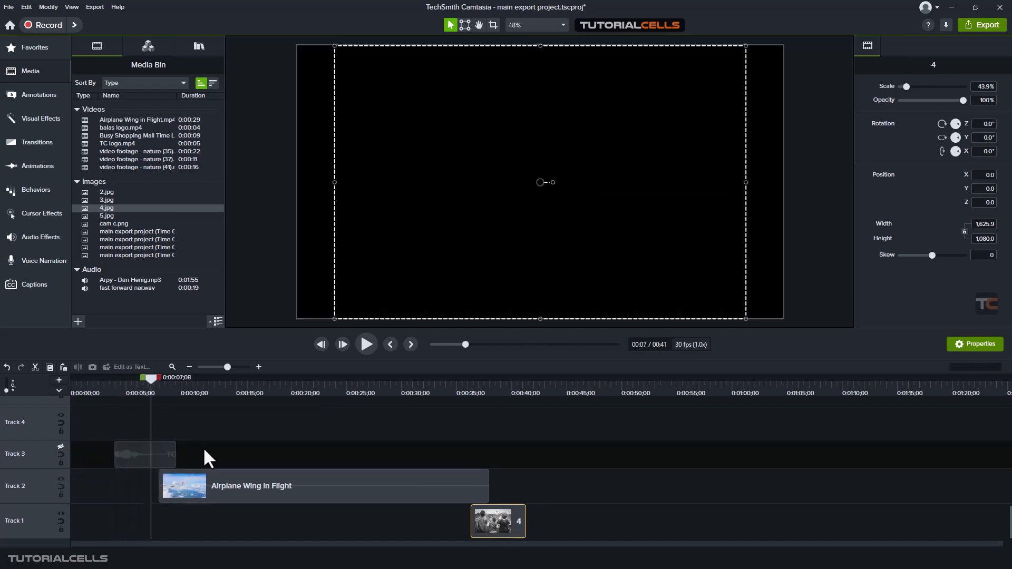
pyautogui.click(159, 458)
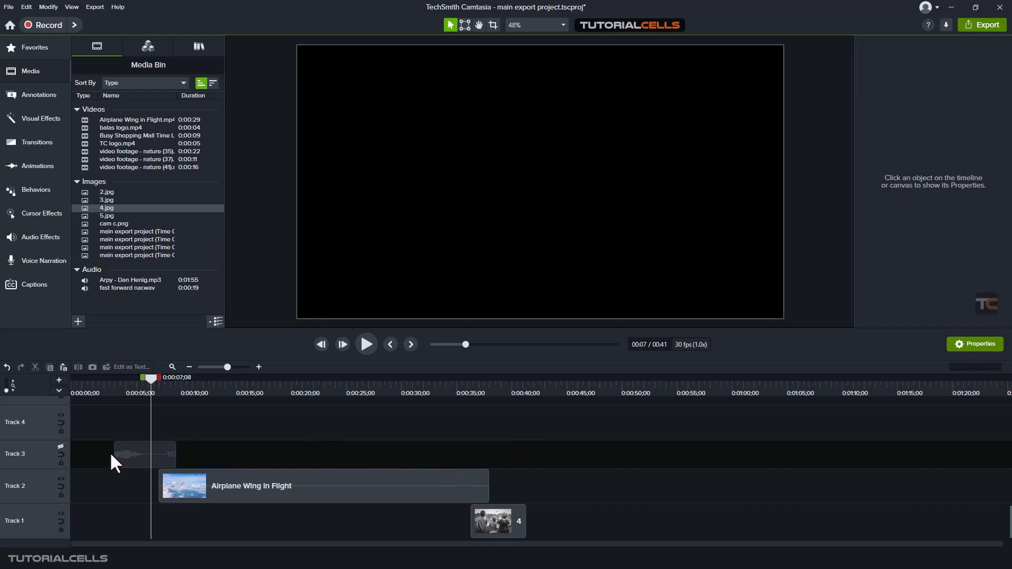
pyautogui.click(61, 446)
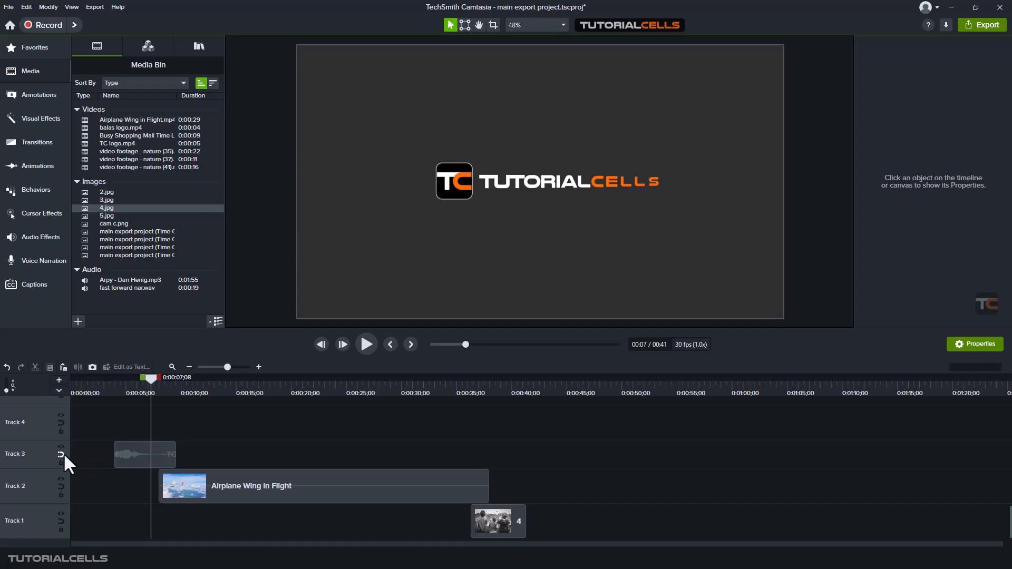
# Make Track 3 magnetic to pull the TC logo clip to the start of the timeline, and select the clip
pyautogui.click(62, 453)
pyautogui.click(118, 456)
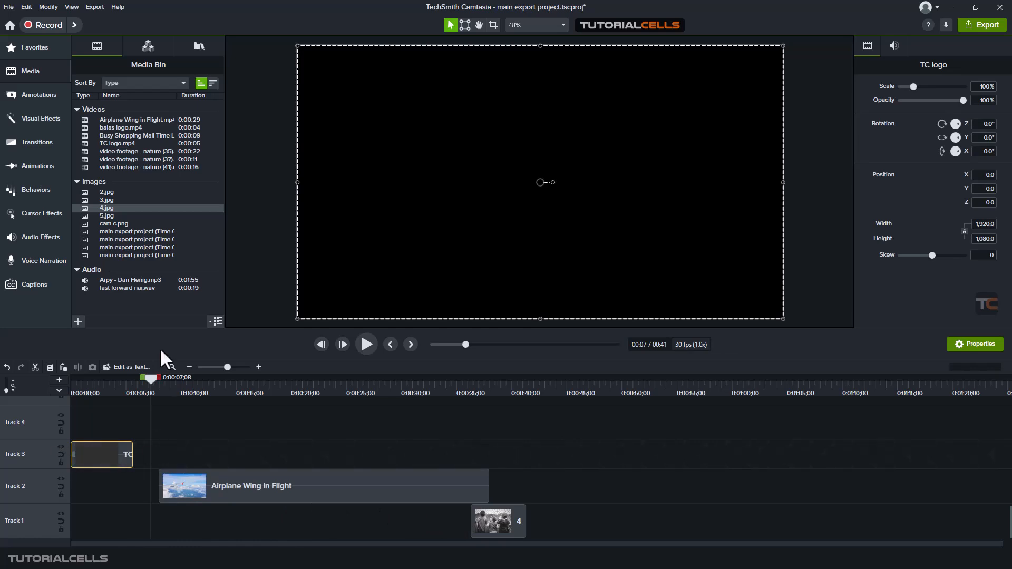
# Place the image 5.jpg on Track 3 with a gap after the TC logo clip, and delete it from the track
pyautogui.moveTo(107, 216); pyautogui.dragTo(261, 450)
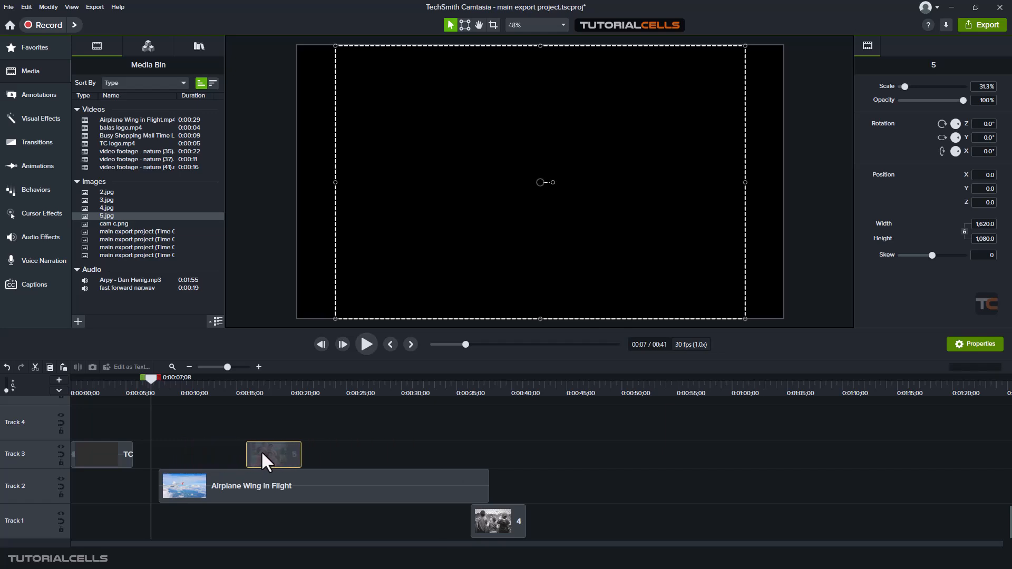
pyautogui.press('Delete')
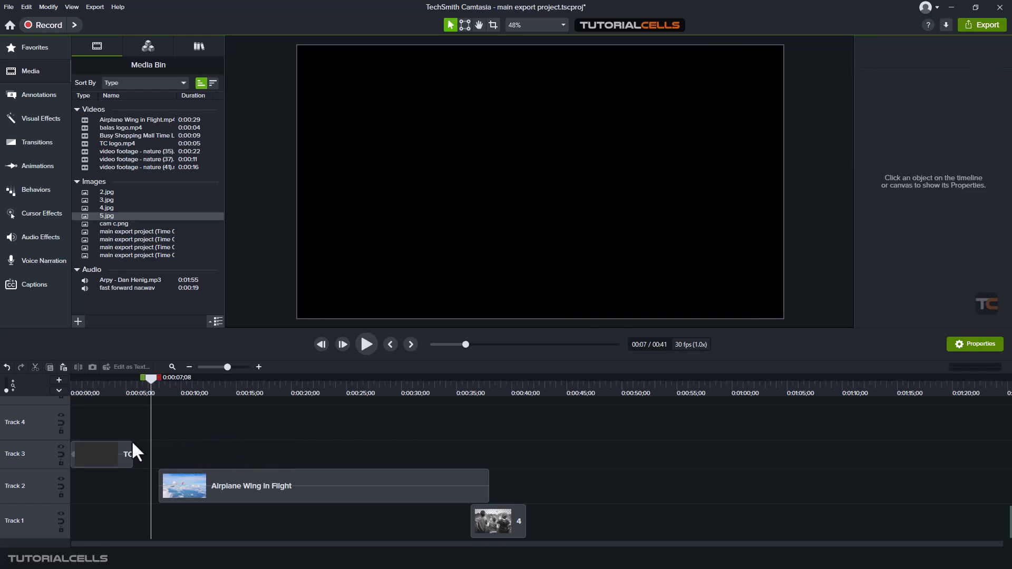
# Turn on magnetism for Track 3 and add 5.jpg and 4.jpg so they attach in sequence after the TC logo clip
pyautogui.click(61, 454)
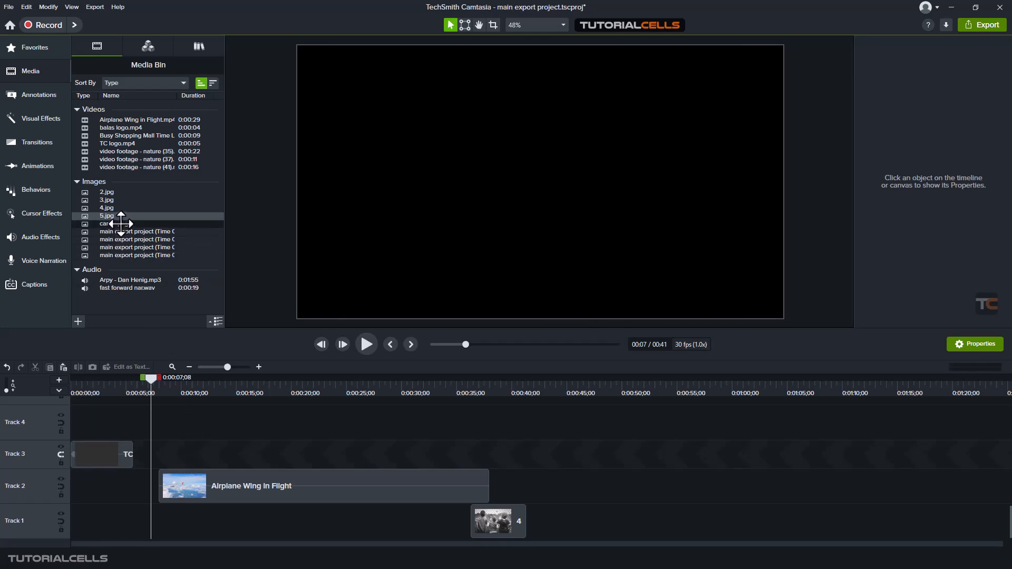
pyautogui.moveTo(124, 217); pyautogui.dragTo(229, 450)
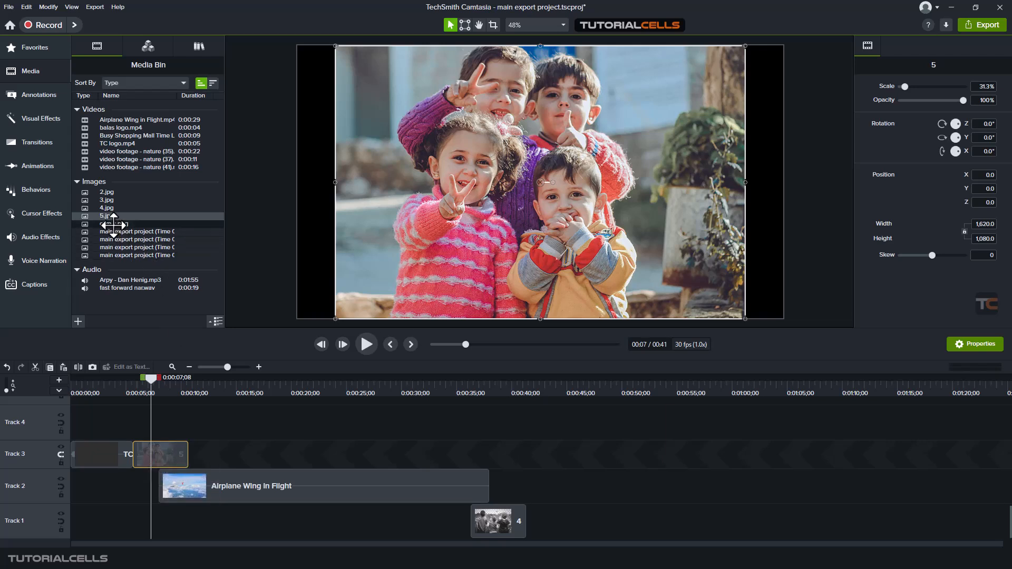
pyautogui.moveTo(105, 208); pyautogui.dragTo(231, 443)
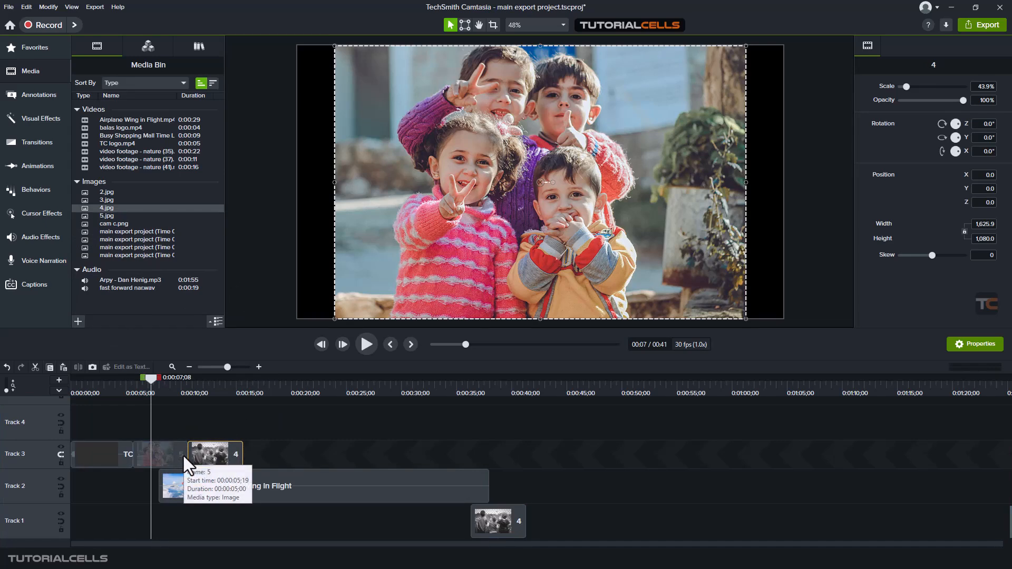
# Lock Track 3, check its locked clips and the canvas with the playhead at 0:00:09;10, and unlock the track
pyautogui.click(62, 462)
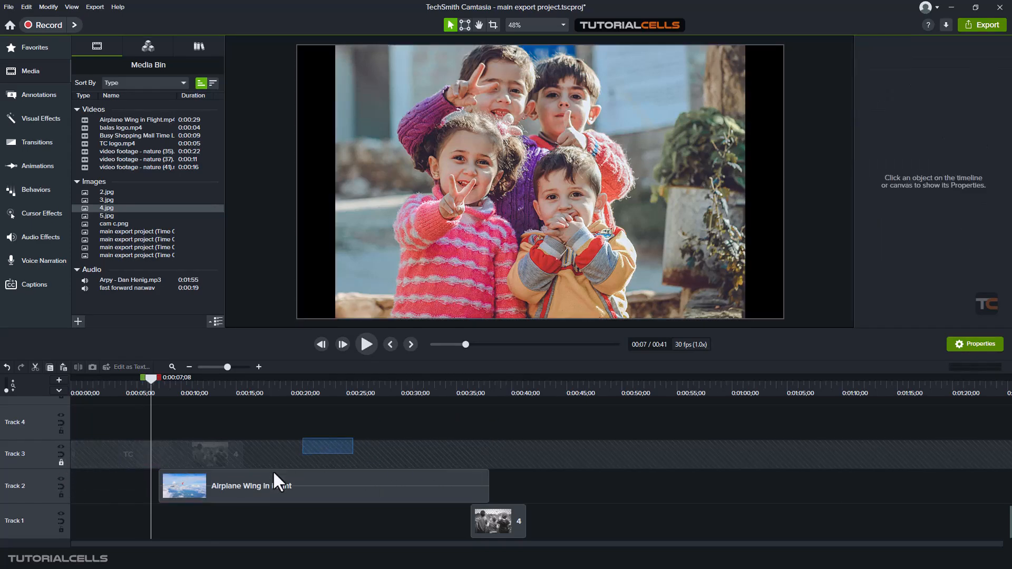
pyautogui.moveTo(159, 384)
pyautogui.mouseDown()
pyautogui.moveTo(120, 378)
pyautogui.moveTo(232, 378)
pyautogui.moveTo(105, 387)
pyautogui.moveTo(175, 393)
pyautogui.mouseUp()
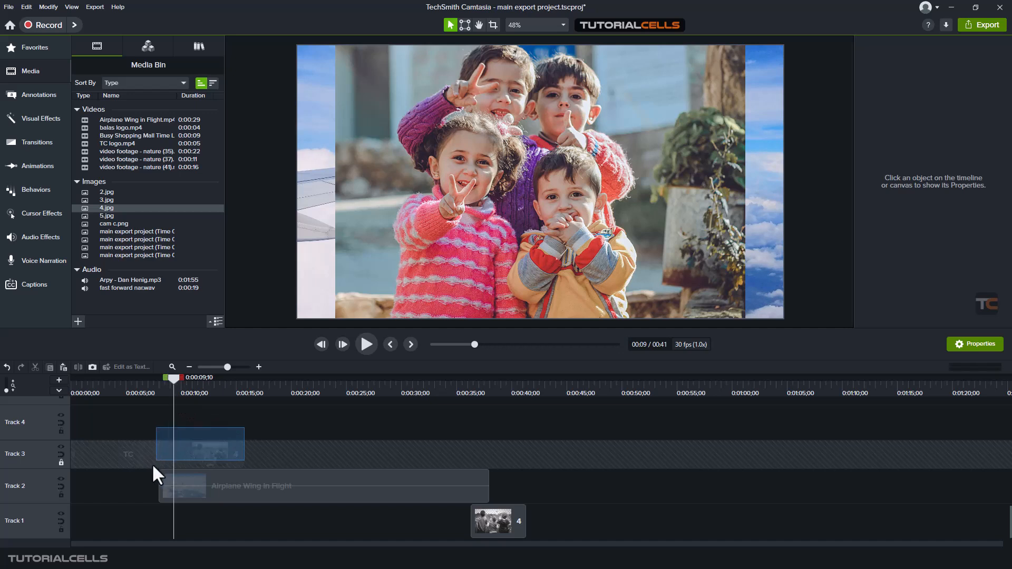
pyautogui.click(60, 463)
# Hide Track 3, scrub the playhead across its clips to compare the canvas, and show the track again with the playhead at 0:00:02;23
pyautogui.click(61, 445)
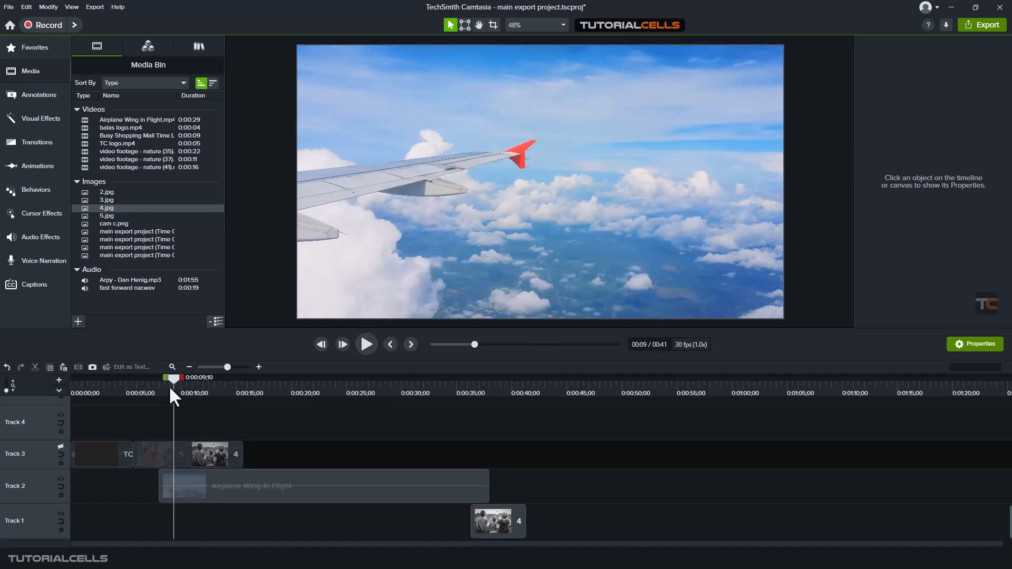
pyautogui.moveTo(170, 384); pyautogui.dragTo(104, 388)
pyautogui.click(124, 394)
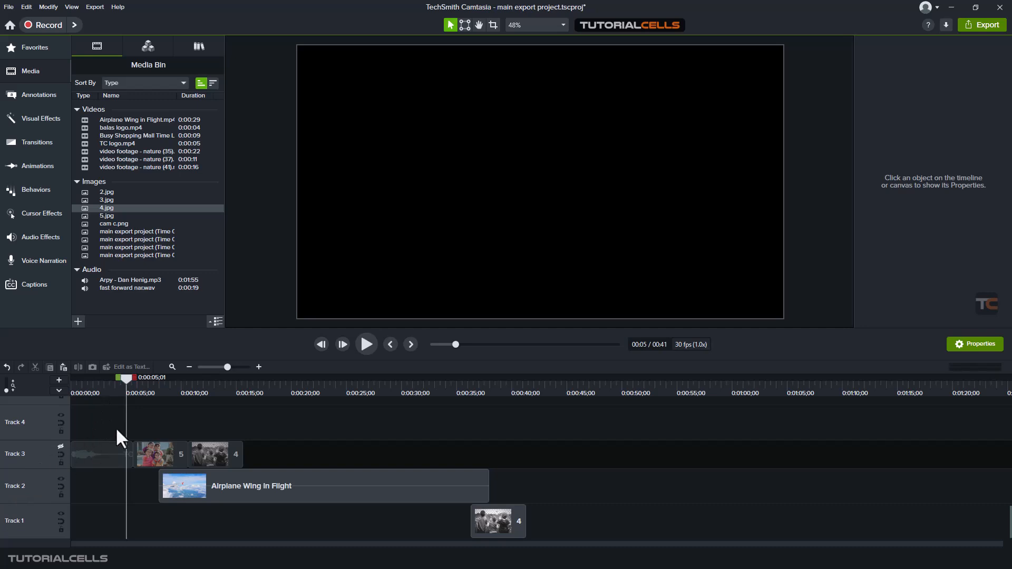
pyautogui.moveTo(127, 382); pyautogui.dragTo(195, 377)
pyautogui.moveTo(264, 413); pyautogui.dragTo(213, 457)
pyautogui.moveTo(191, 379); pyautogui.dragTo(101, 397)
pyautogui.click(60, 447)
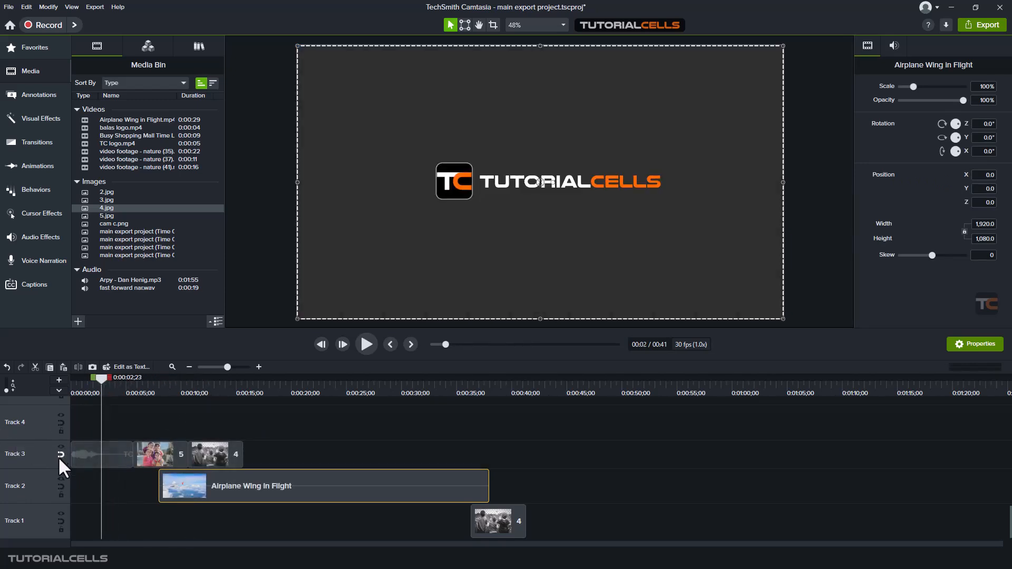
# Lock Track 3, move the playhead to 0:00:13;02 to view its locked content on the canvas, and unlock the track
pyautogui.click(61, 461)
pyautogui.moveTo(102, 384); pyautogui.dragTo(216, 389)
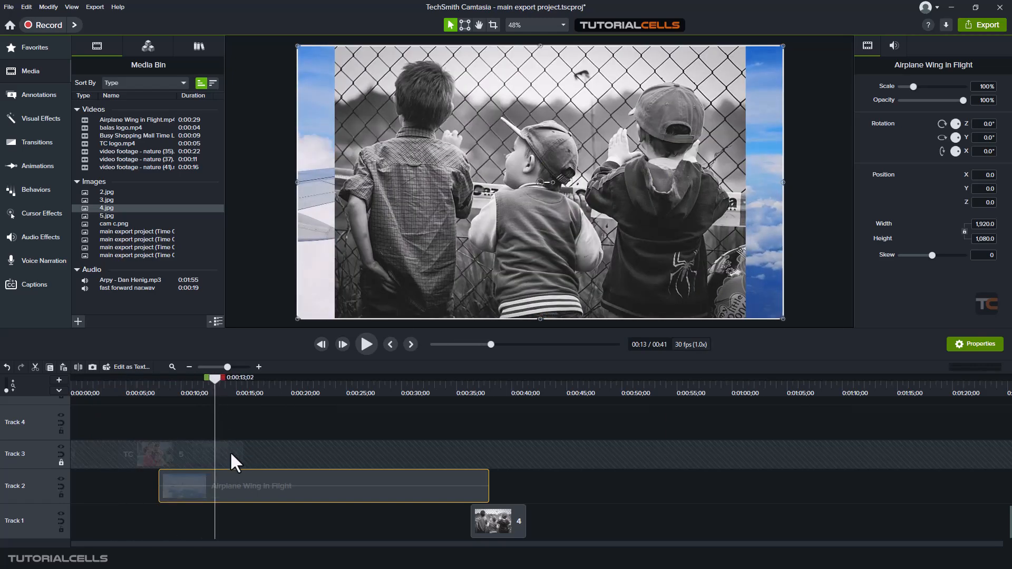
pyautogui.click(60, 462)
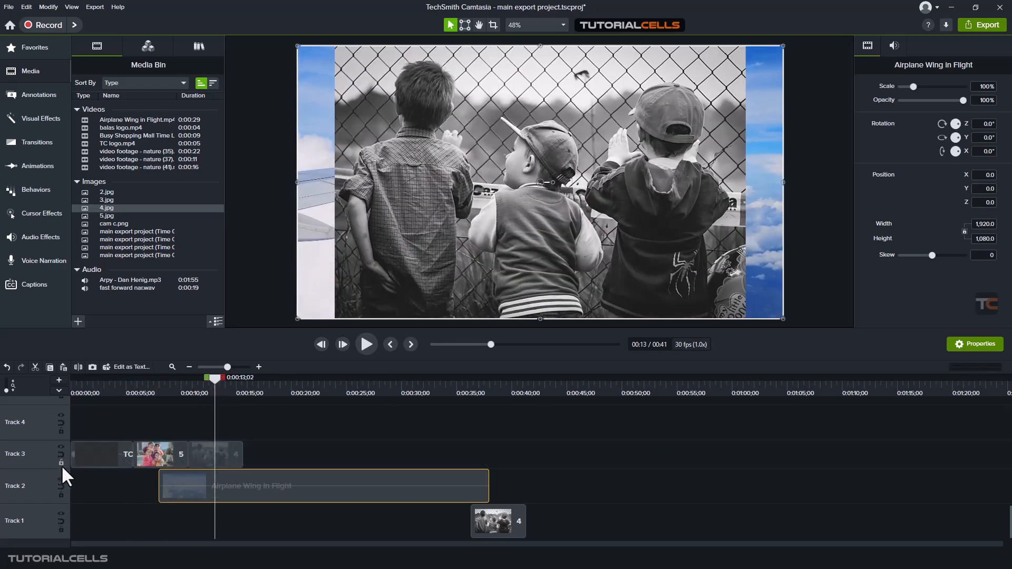